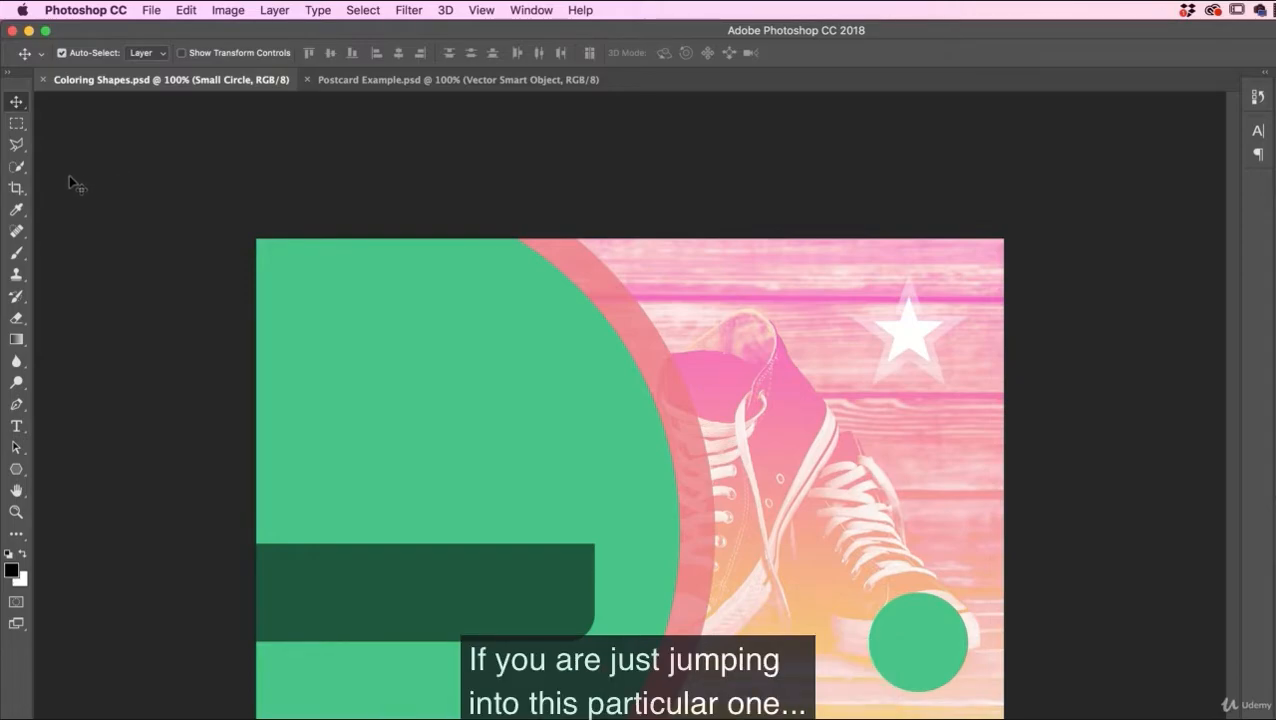
pyautogui.click(157, 11)
pyautogui.click(164, 47)
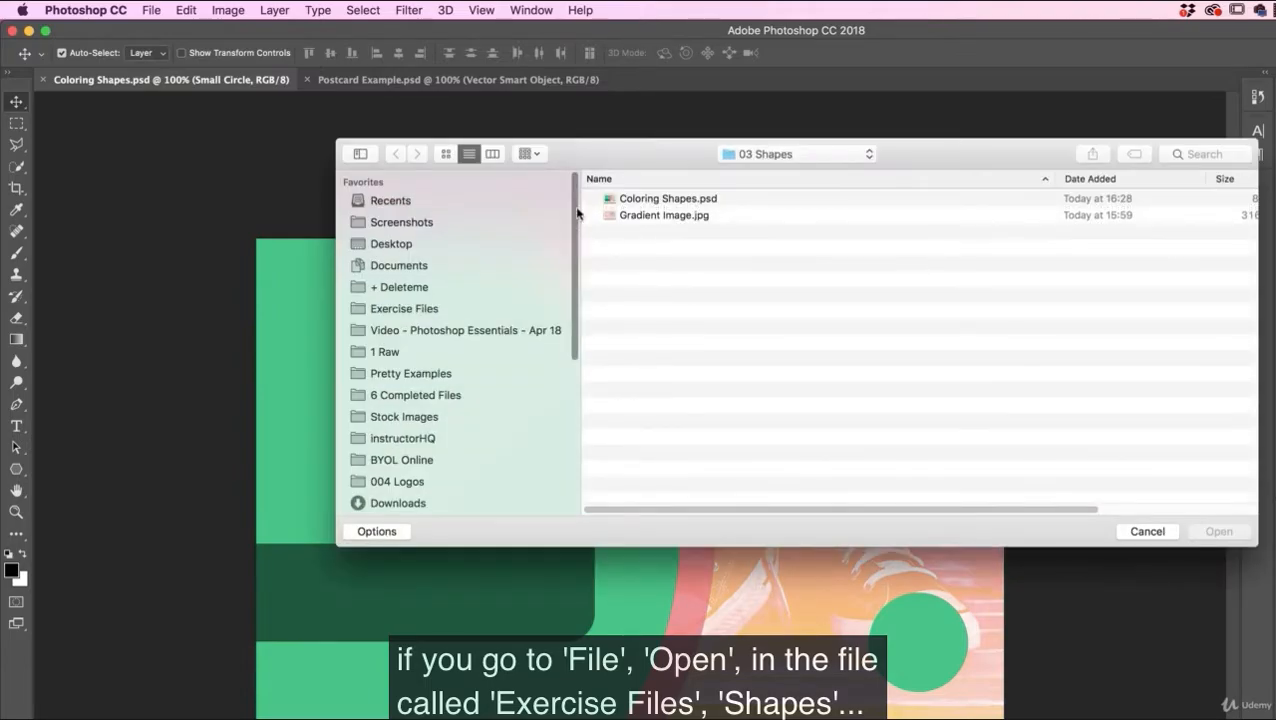
pyautogui.click(795, 154)
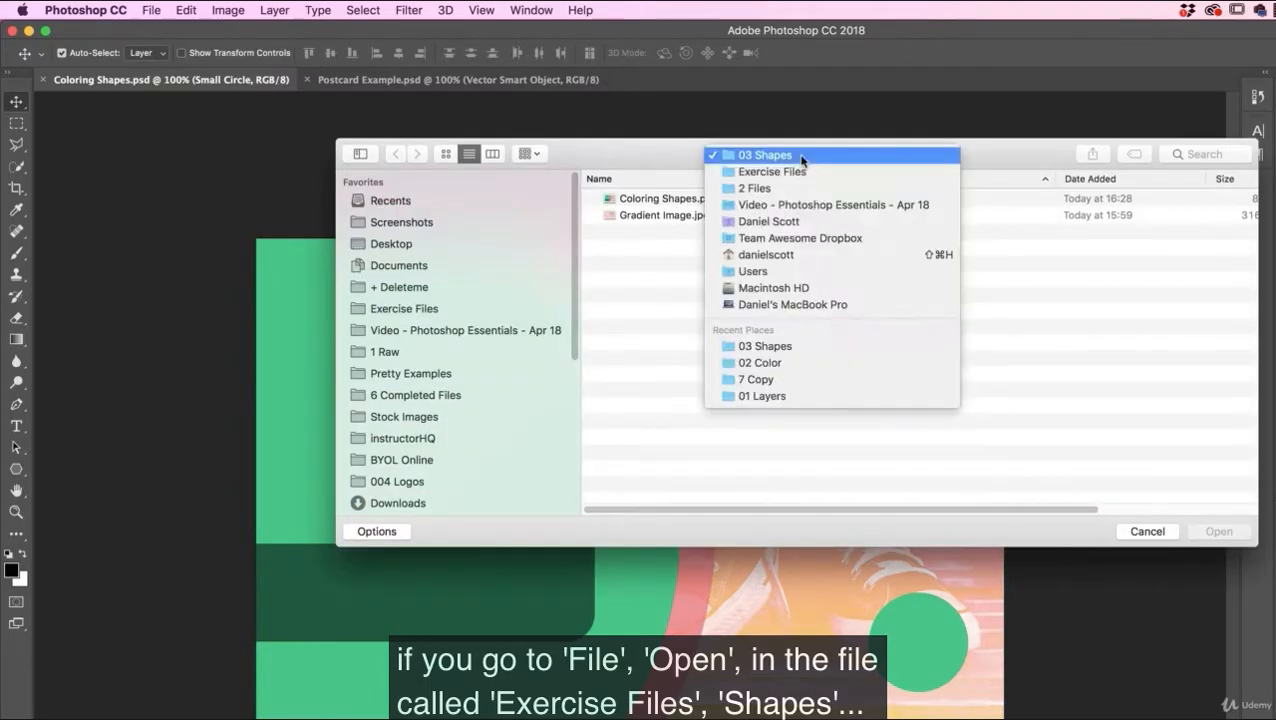
pyautogui.click(765, 171)
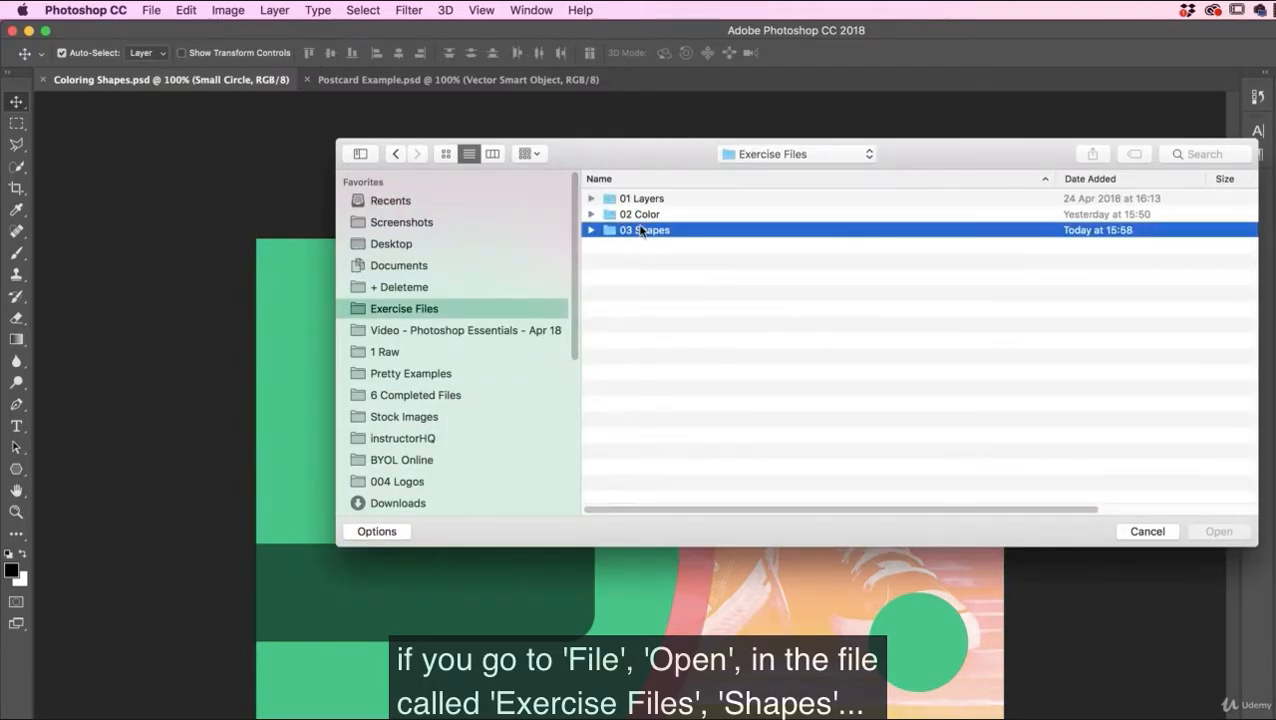
pyautogui.doubleClick(640, 230)
pyautogui.click(632, 215)
pyautogui.click(664, 200)
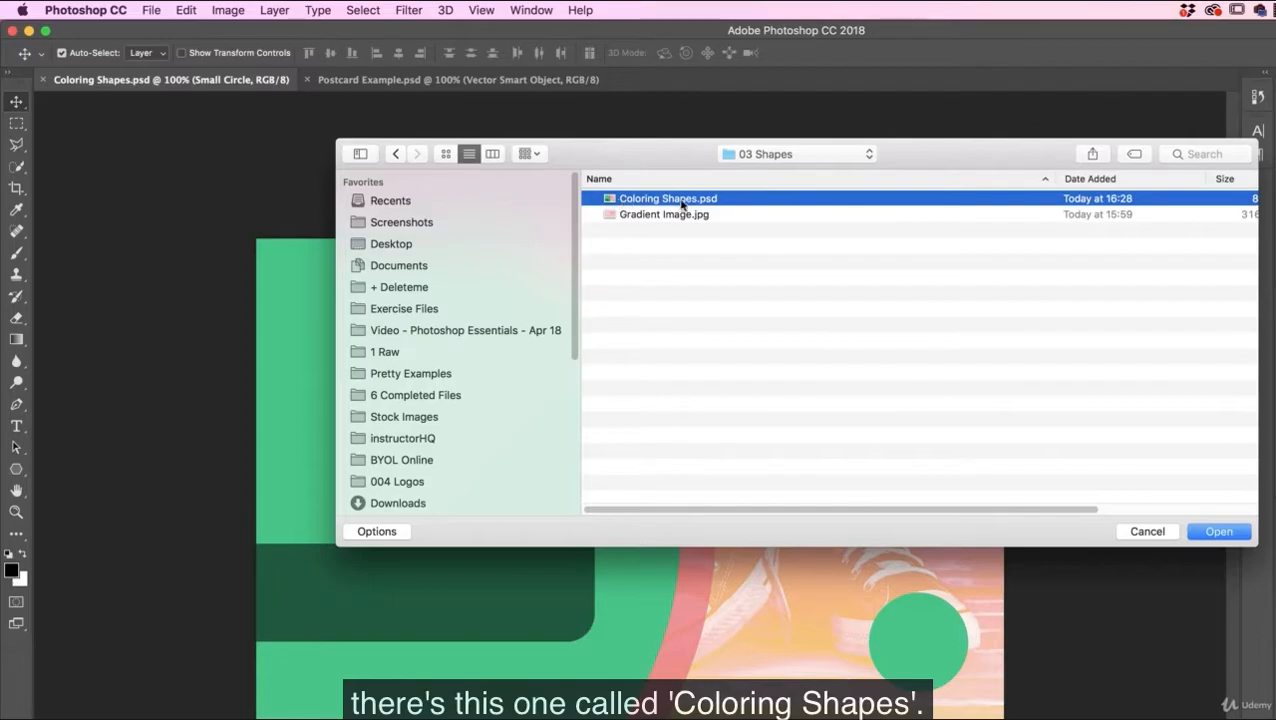
pyautogui.click(1143, 531)
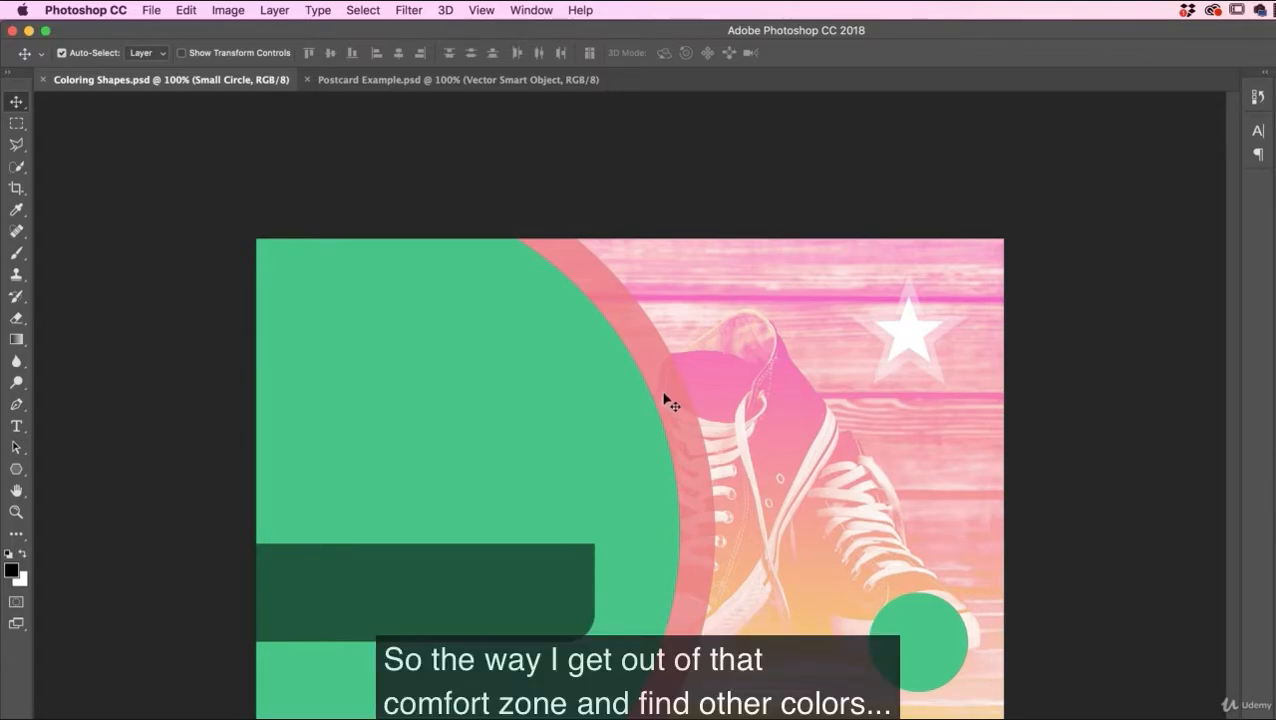
# Step: Open the Adobe Color Themes extension and browse the publicly shared Explore themes
pyautogui.click(531, 9)
pyautogui.moveTo(541, 90)
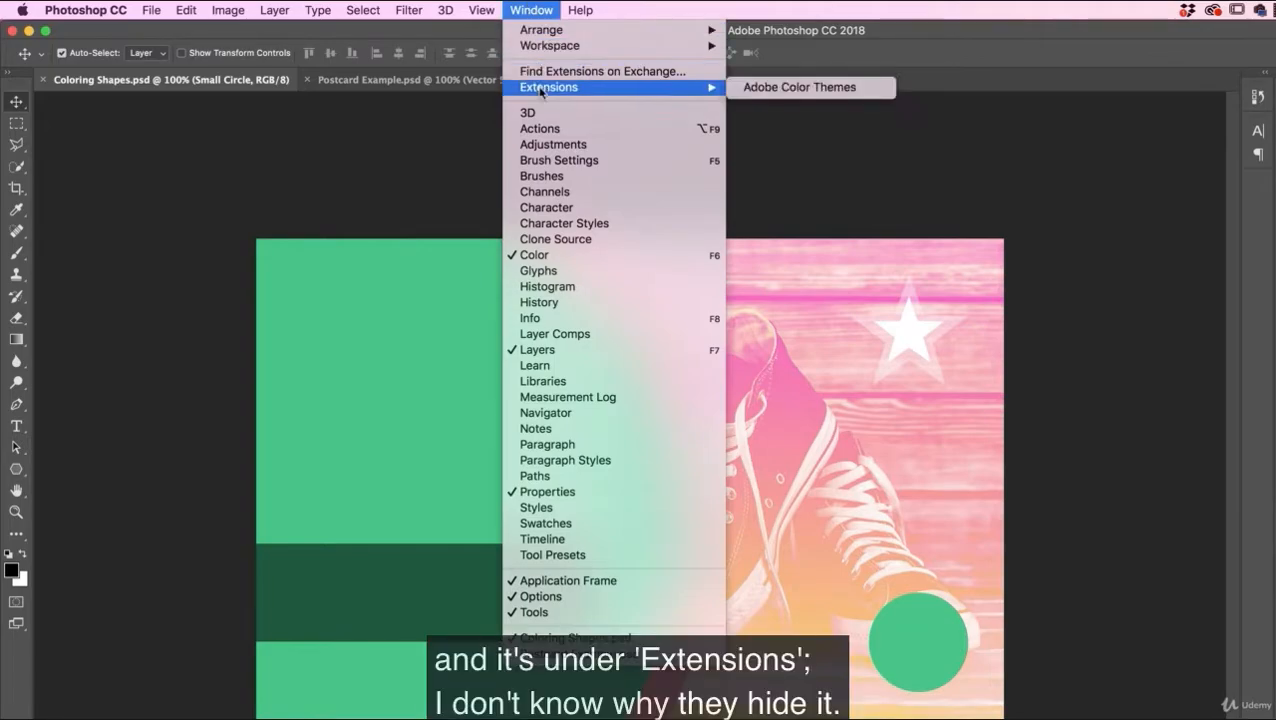
pyautogui.click(816, 89)
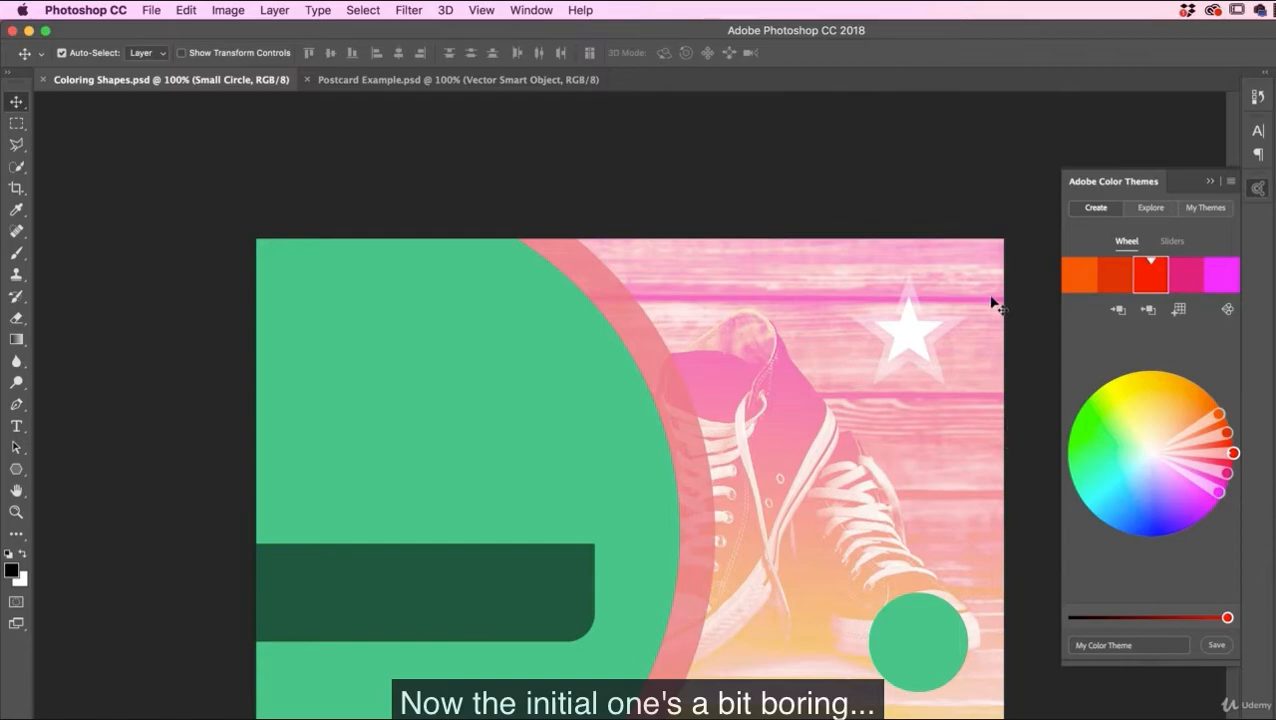
pyautogui.click(1147, 207)
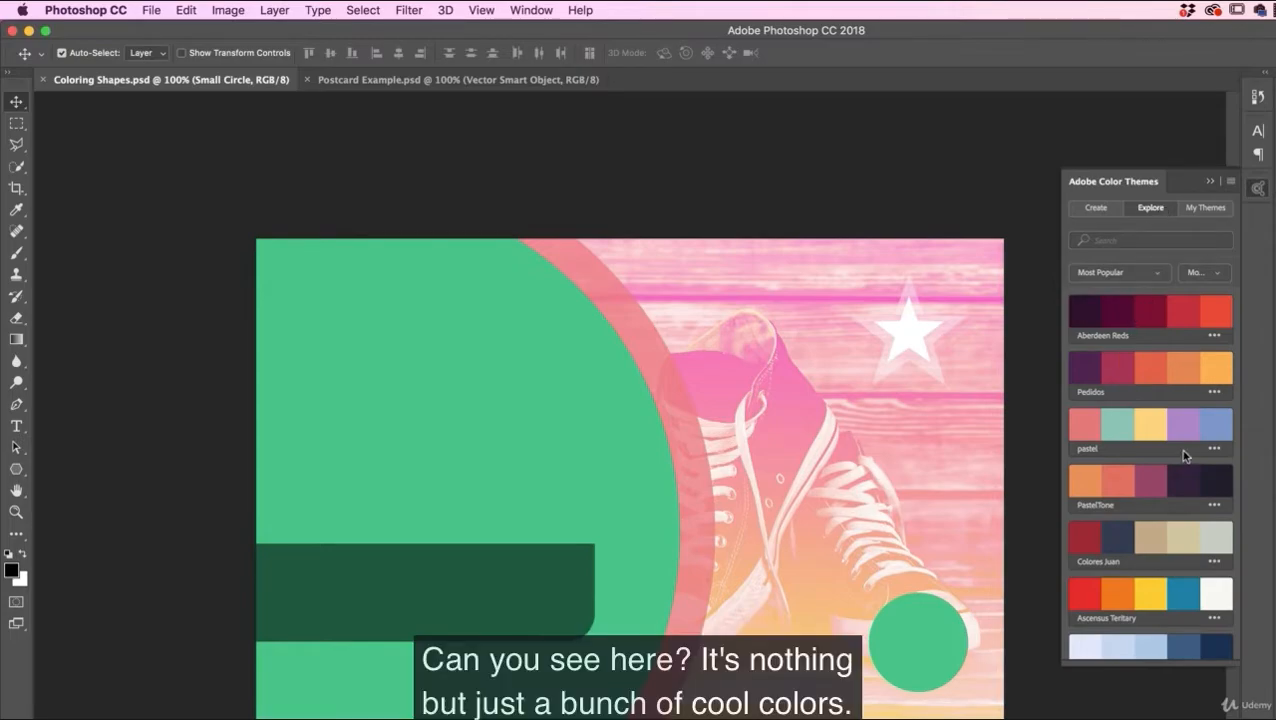
pyautogui.scroll(-10, 1140, 410)
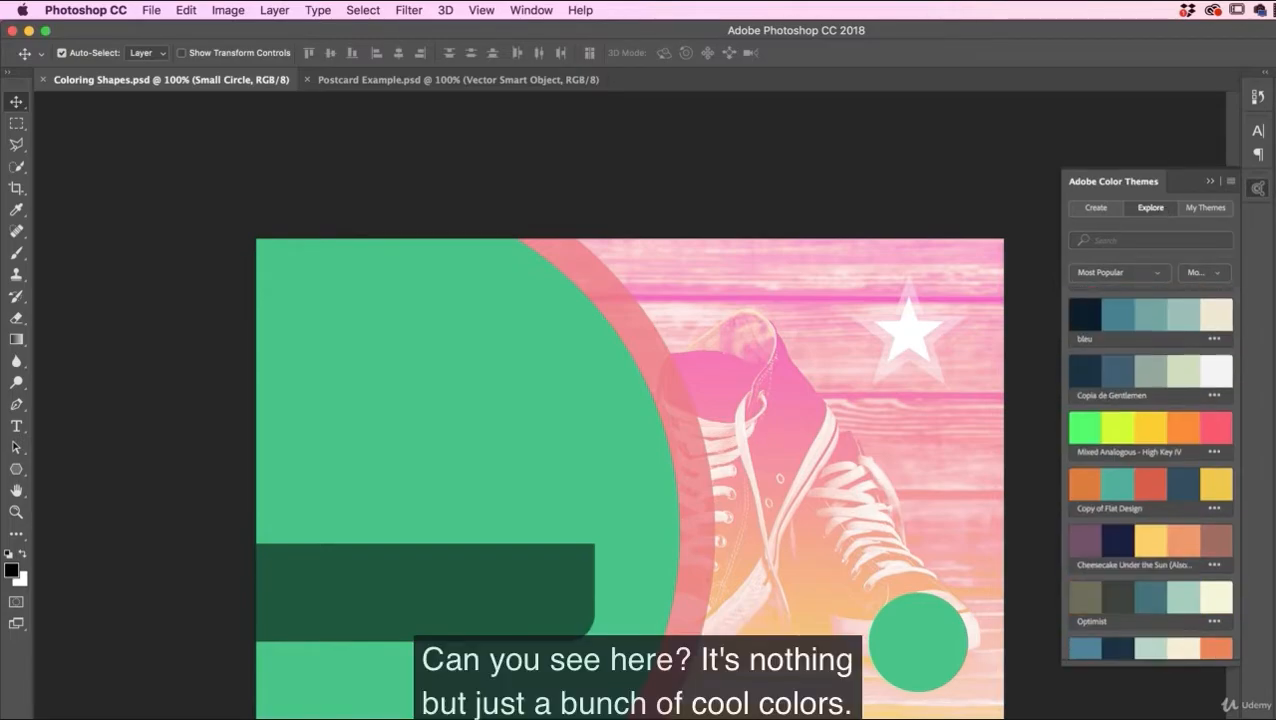
pyautogui.scroll(-15, 1134, 418)
pyautogui.scroll(20, 1138, 412)
# Step: Search the shared color themes for "80s" and look through the resulting palettes
pyautogui.click(1121, 241)
pyautogui.write('80')
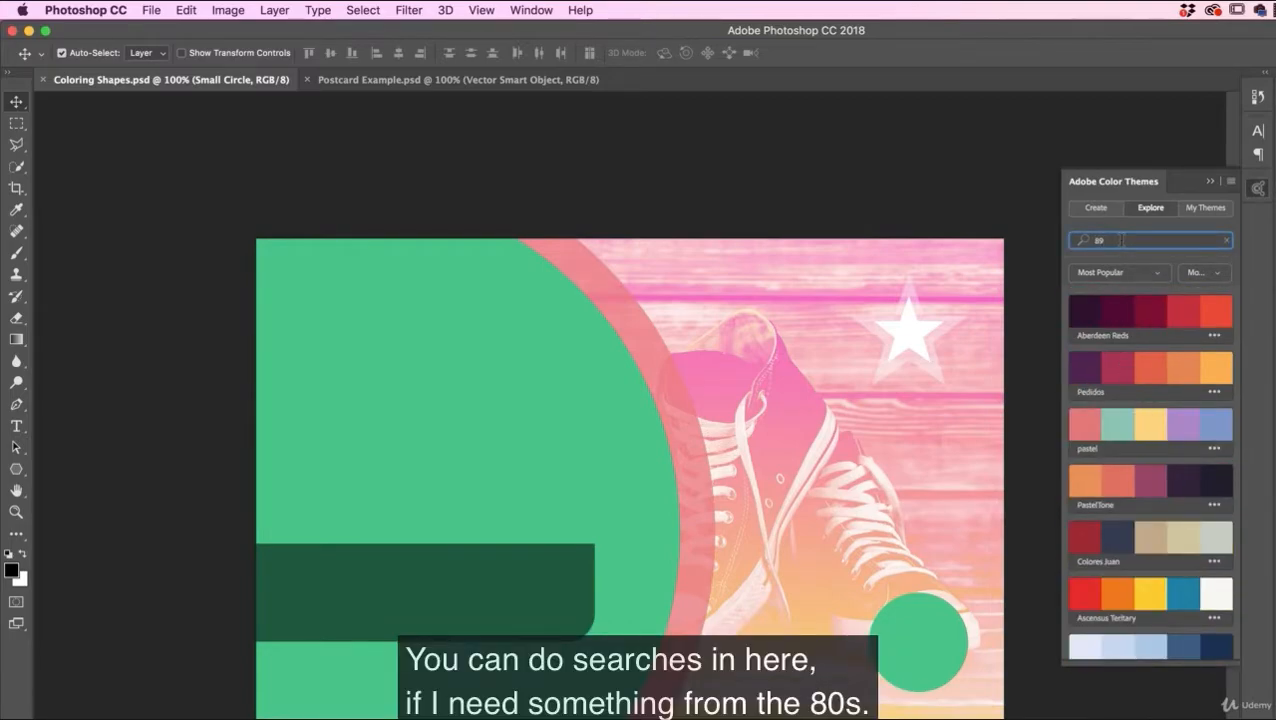
pyautogui.write('s')
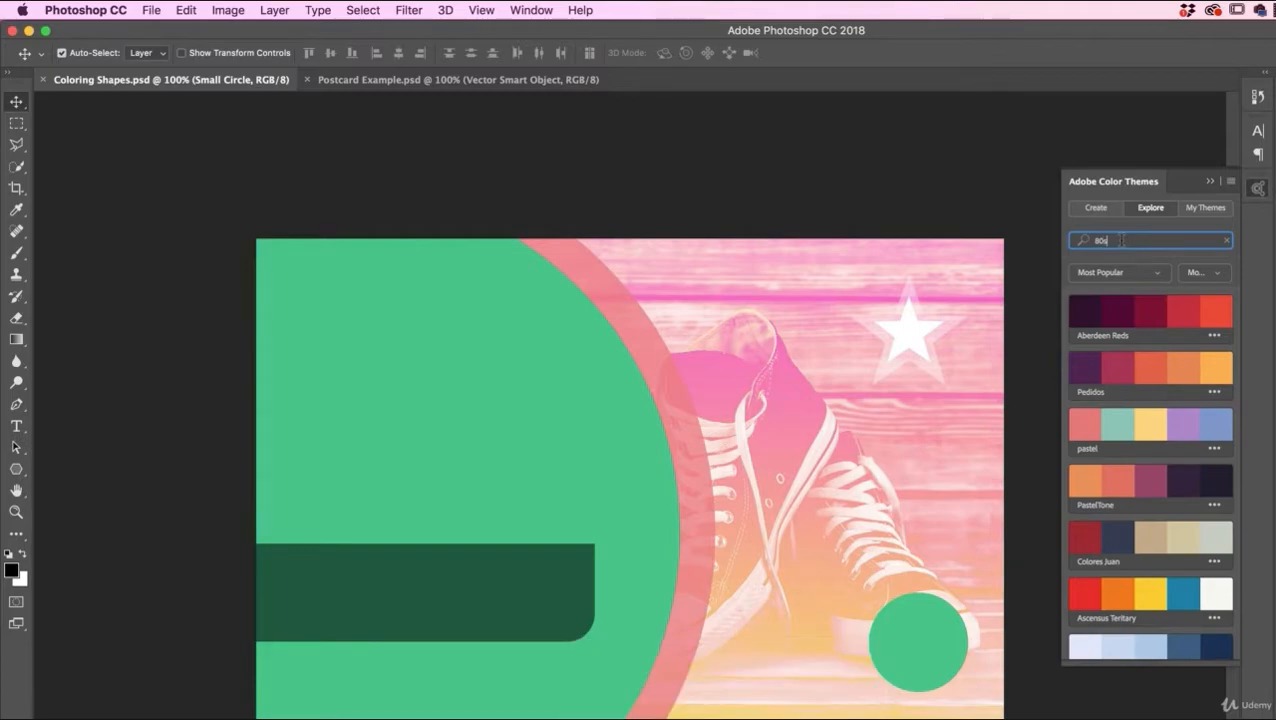
pyautogui.press('Return')
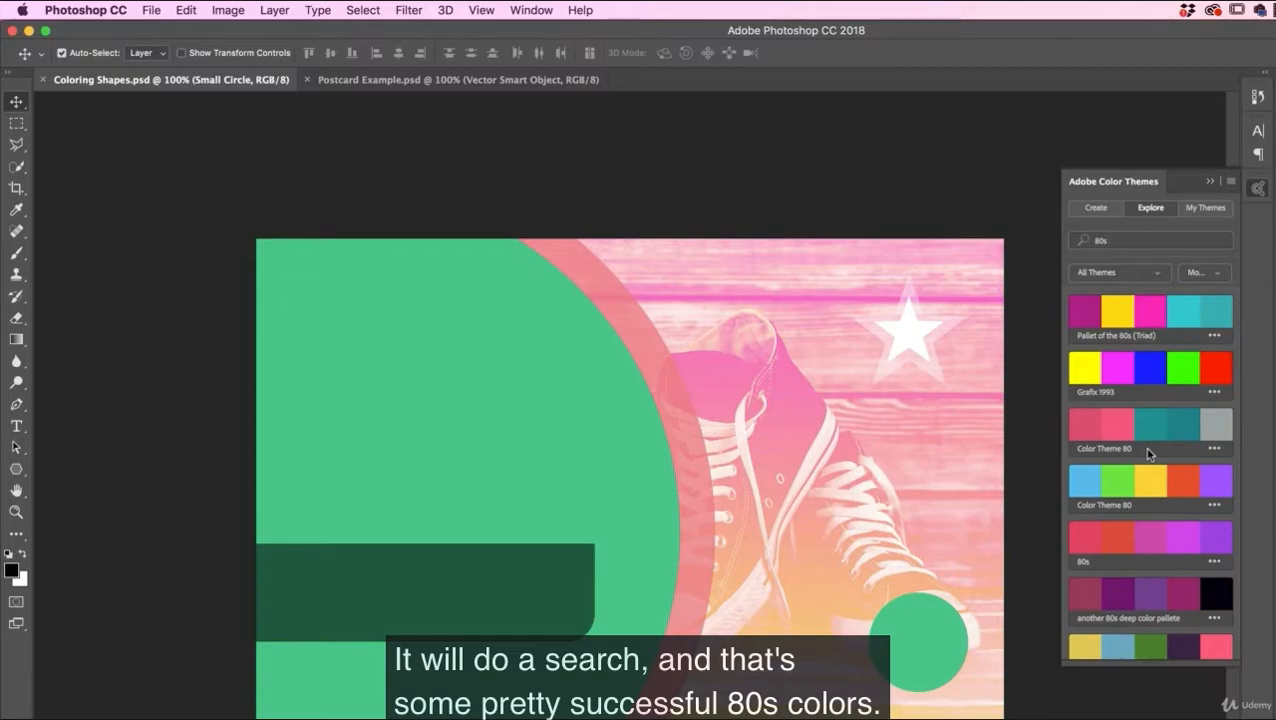
pyautogui.scroll(-3, 1148, 455)
pyautogui.scroll(3, 1152, 456)
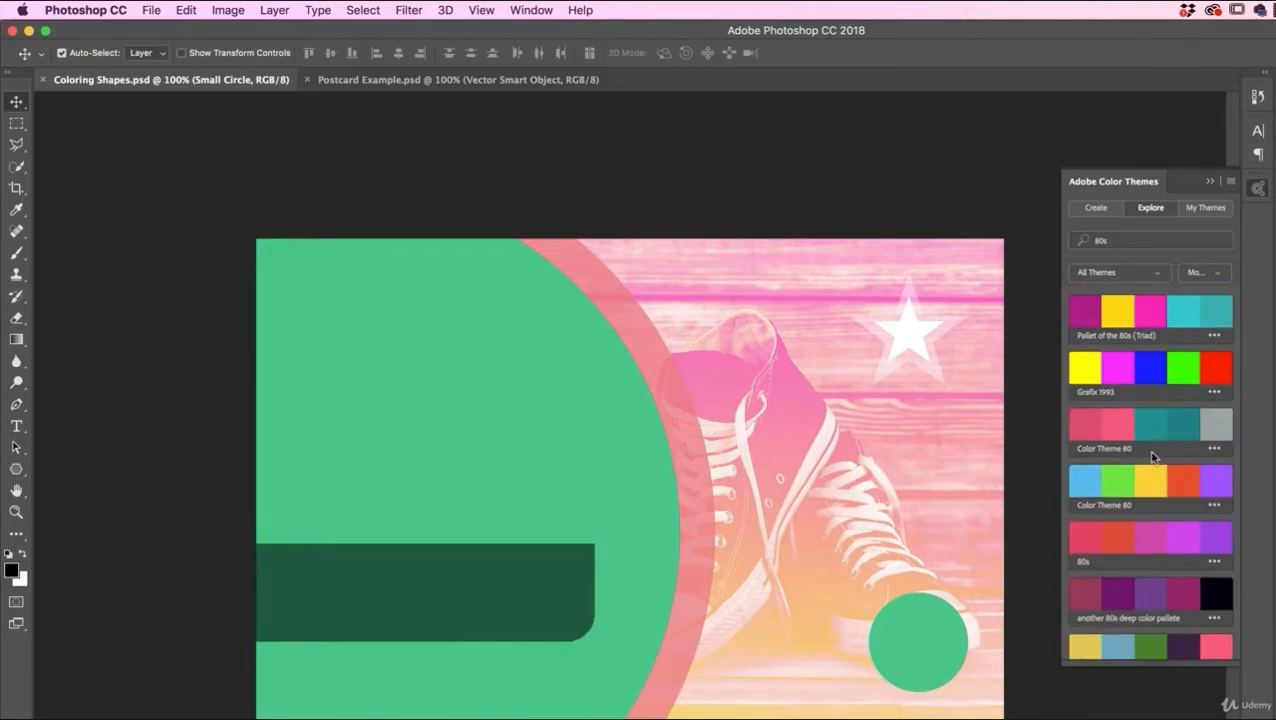
# Step: Search the shared color themes for "auckland" and look through the resulting palettes
pyautogui.click(1109, 241)
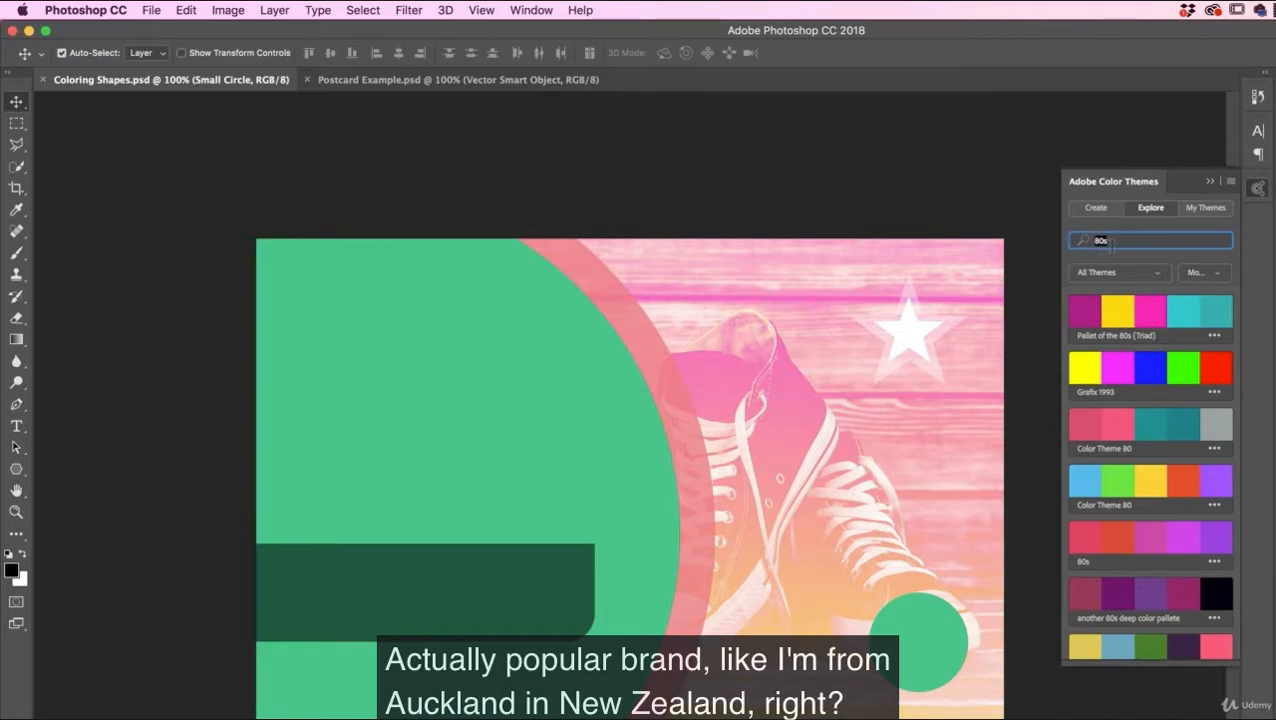
pyautogui.write('auckland')
pyautogui.press('Return')
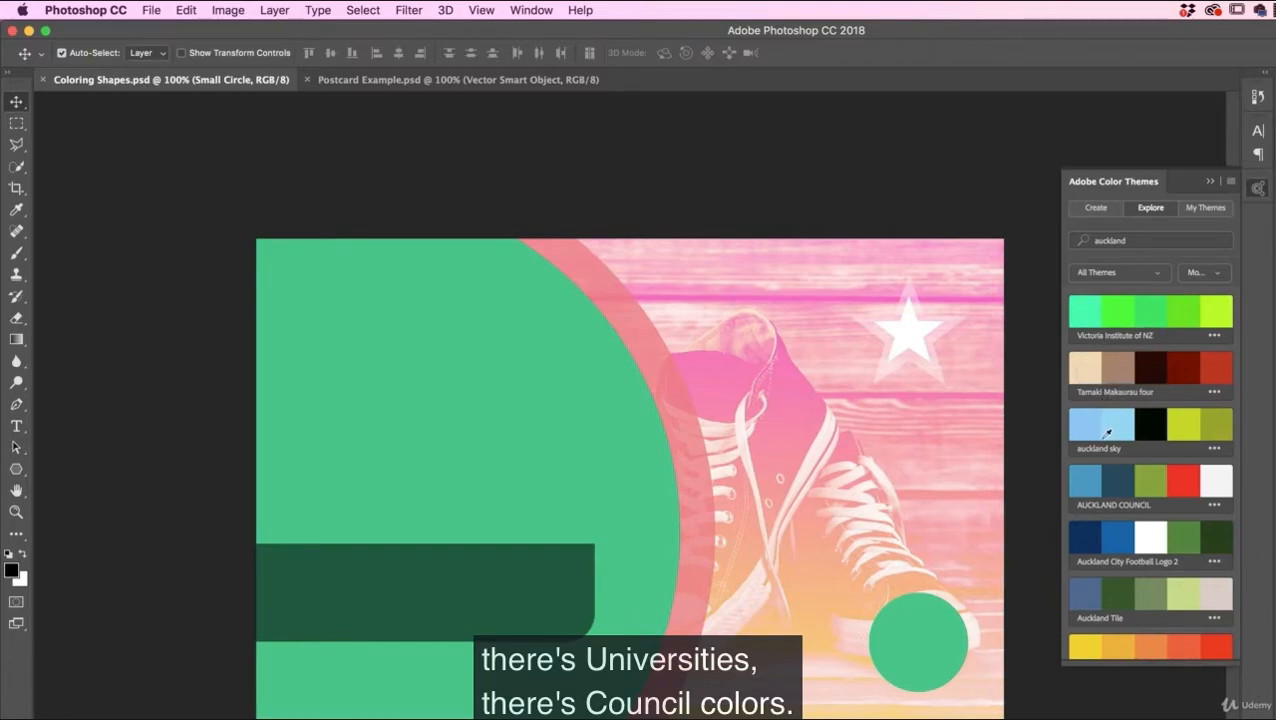
pyautogui.scroll(-1, 1128, 537)
pyautogui.scroll(-4, 1128, 537)
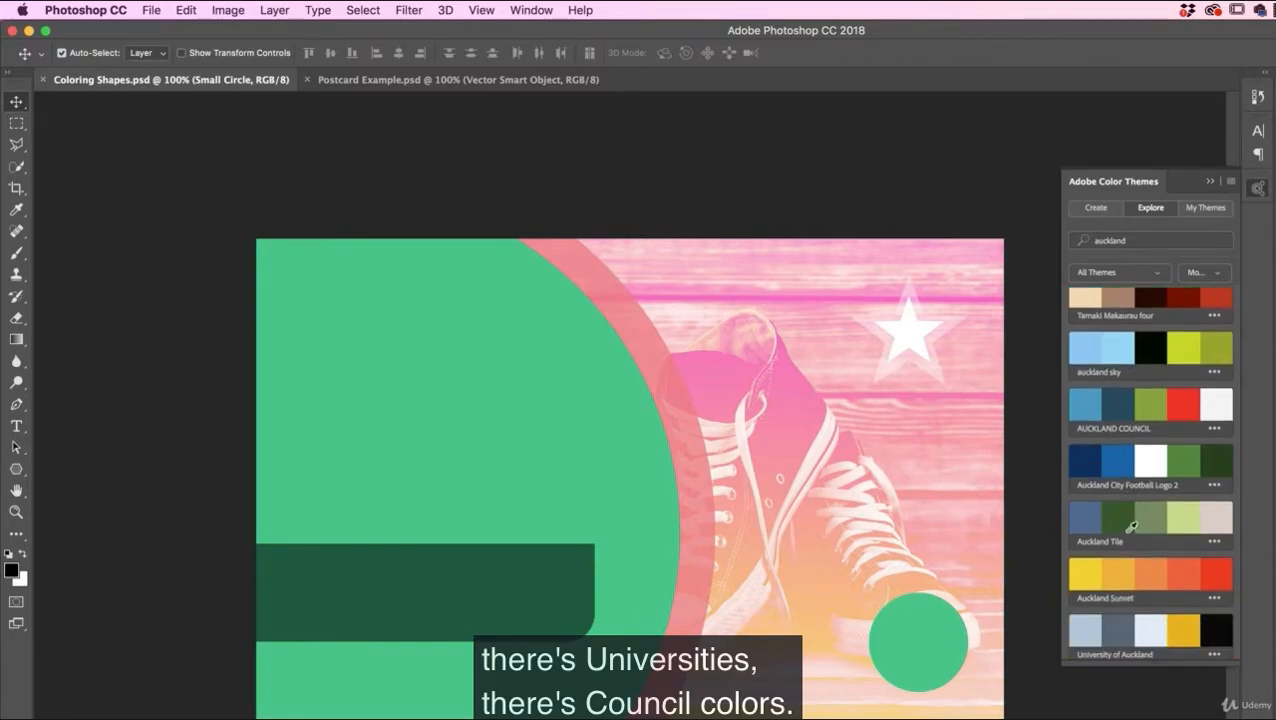
pyautogui.scroll(5, 1128, 537)
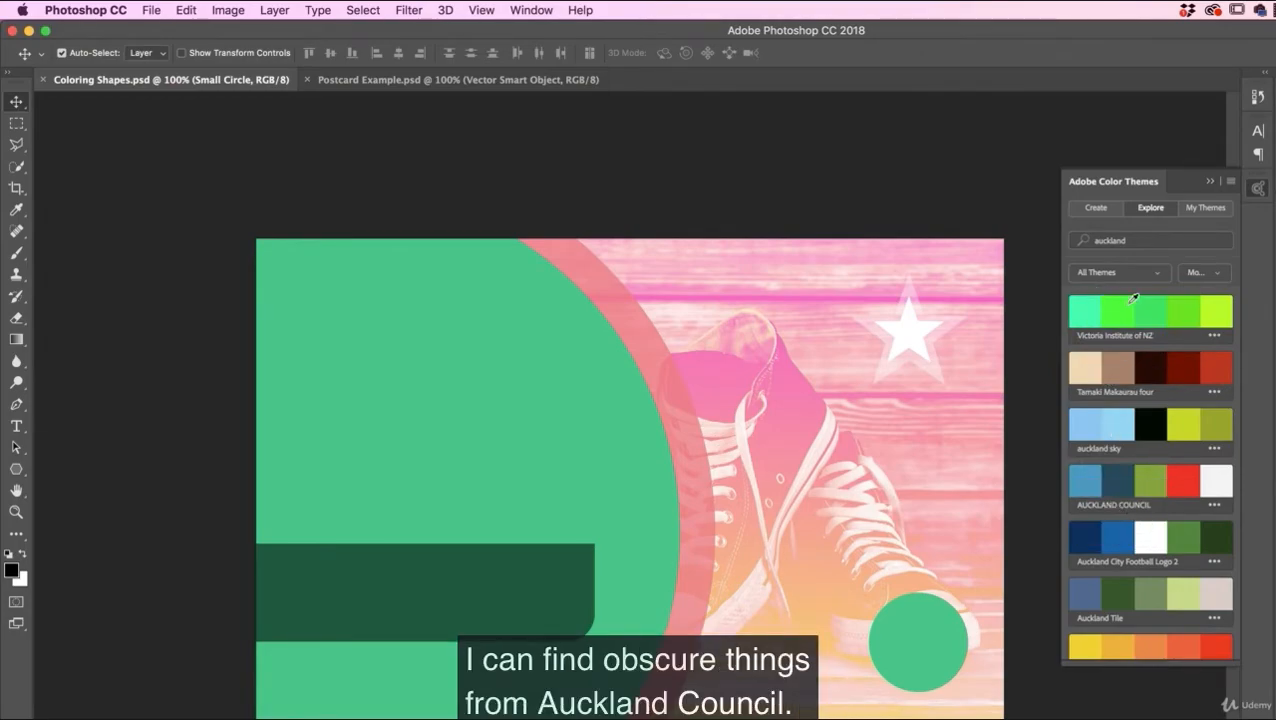
# Step: Clear the theme search and list the Most Popular themes with the time range set to All
pyautogui.doubleClick(1140, 240)
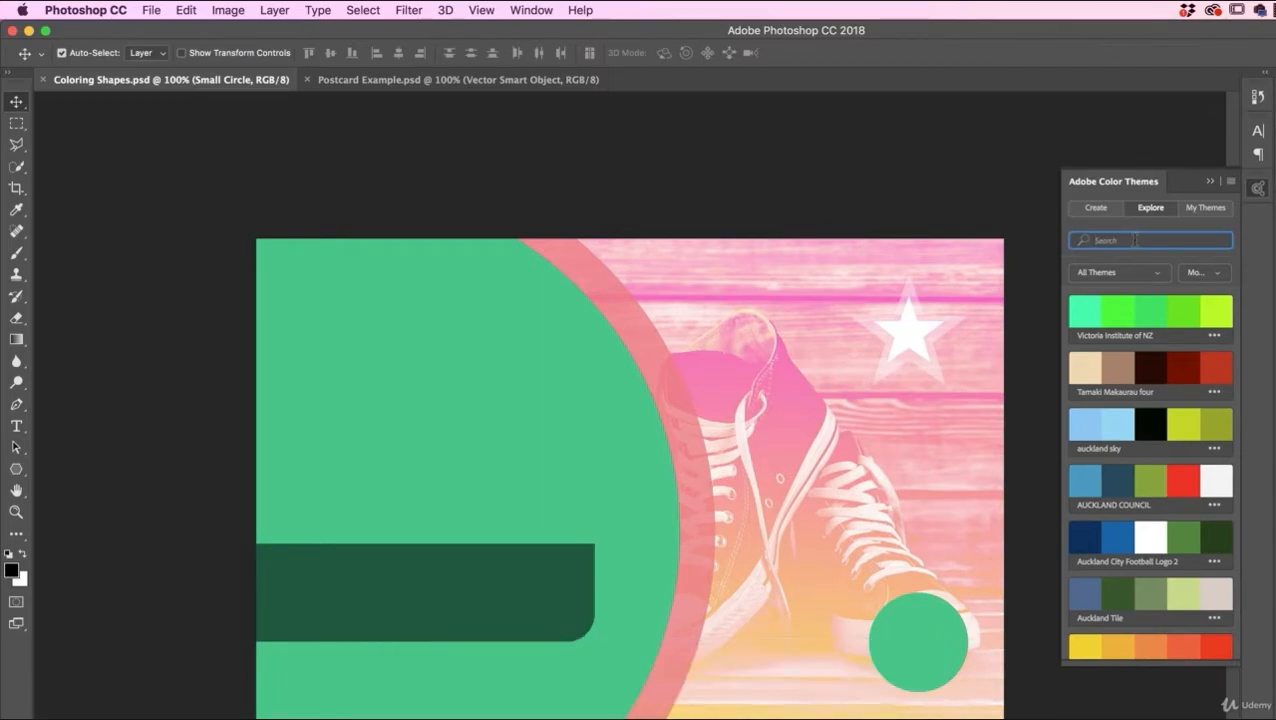
pyautogui.press('BackSpace')
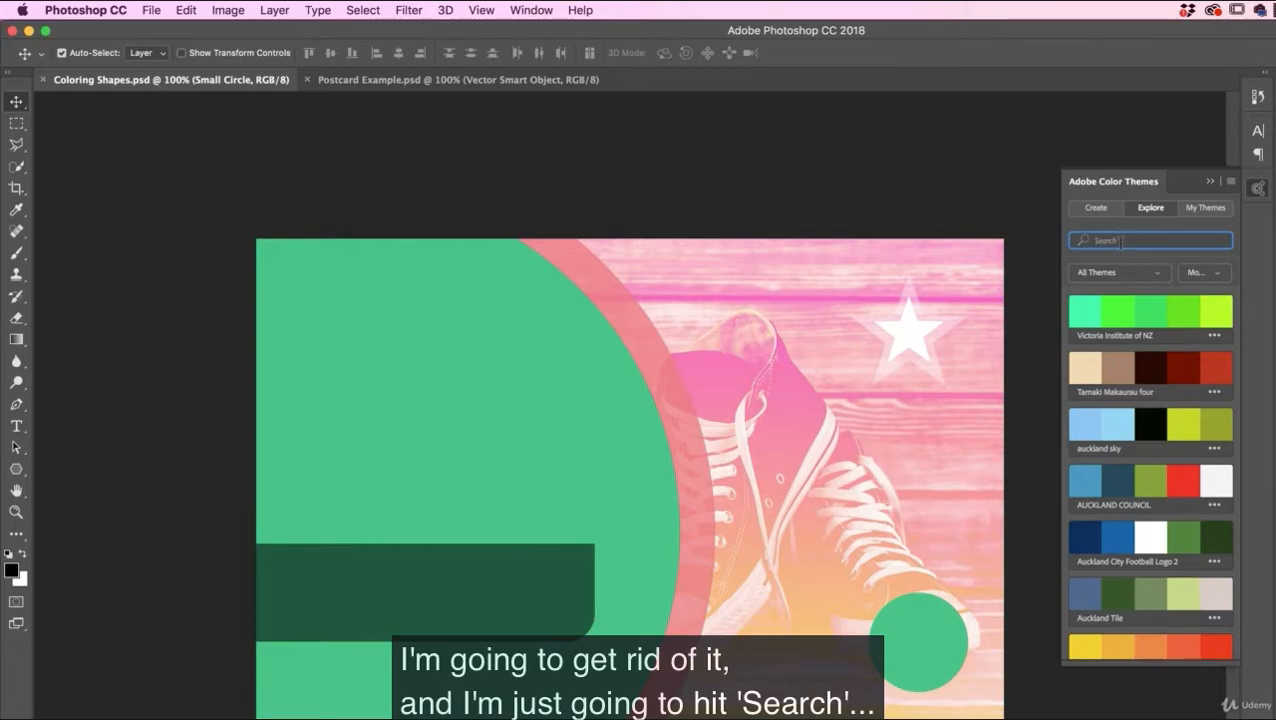
pyautogui.click(1111, 211)
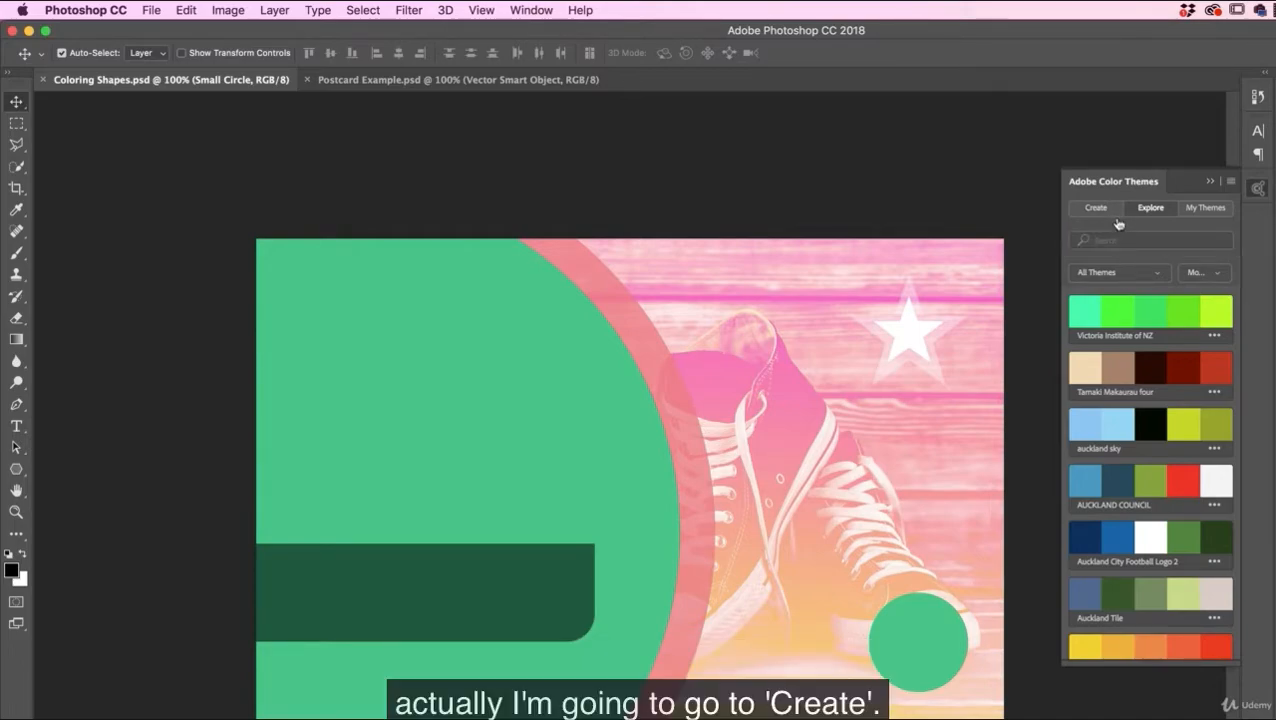
pyautogui.click(1110, 214)
pyautogui.click(1151, 210)
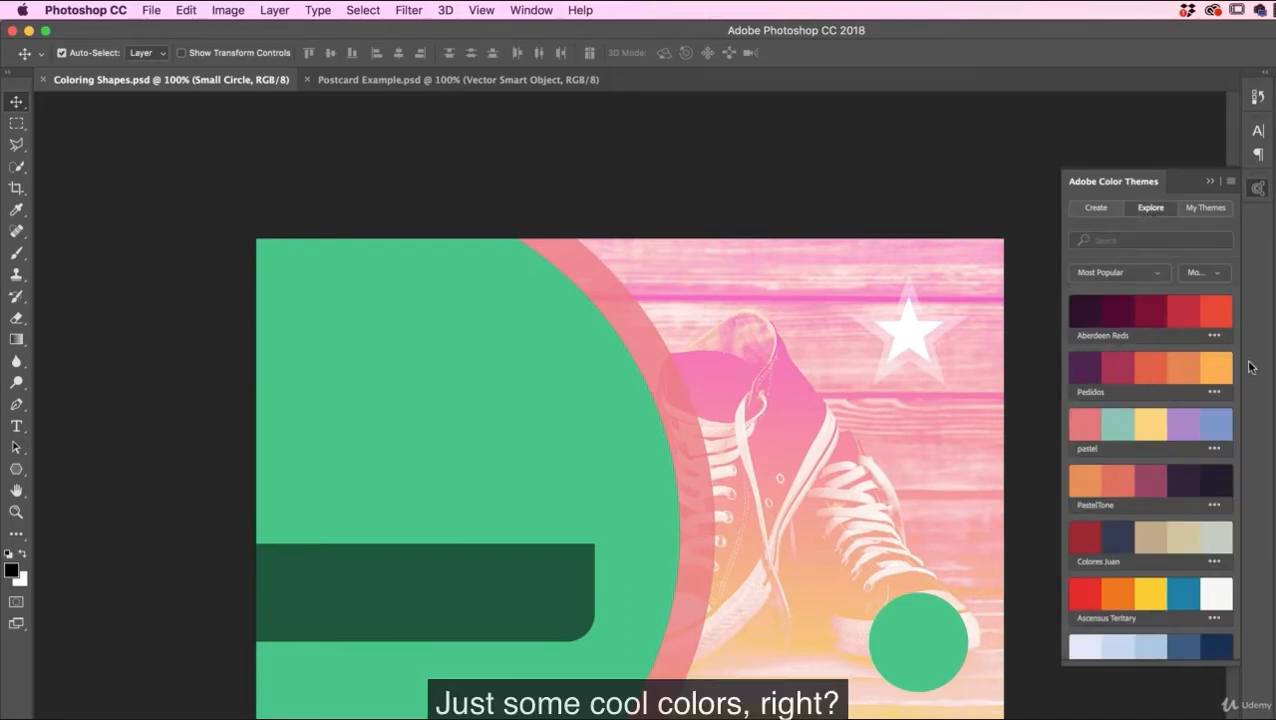
pyautogui.click(1190, 273)
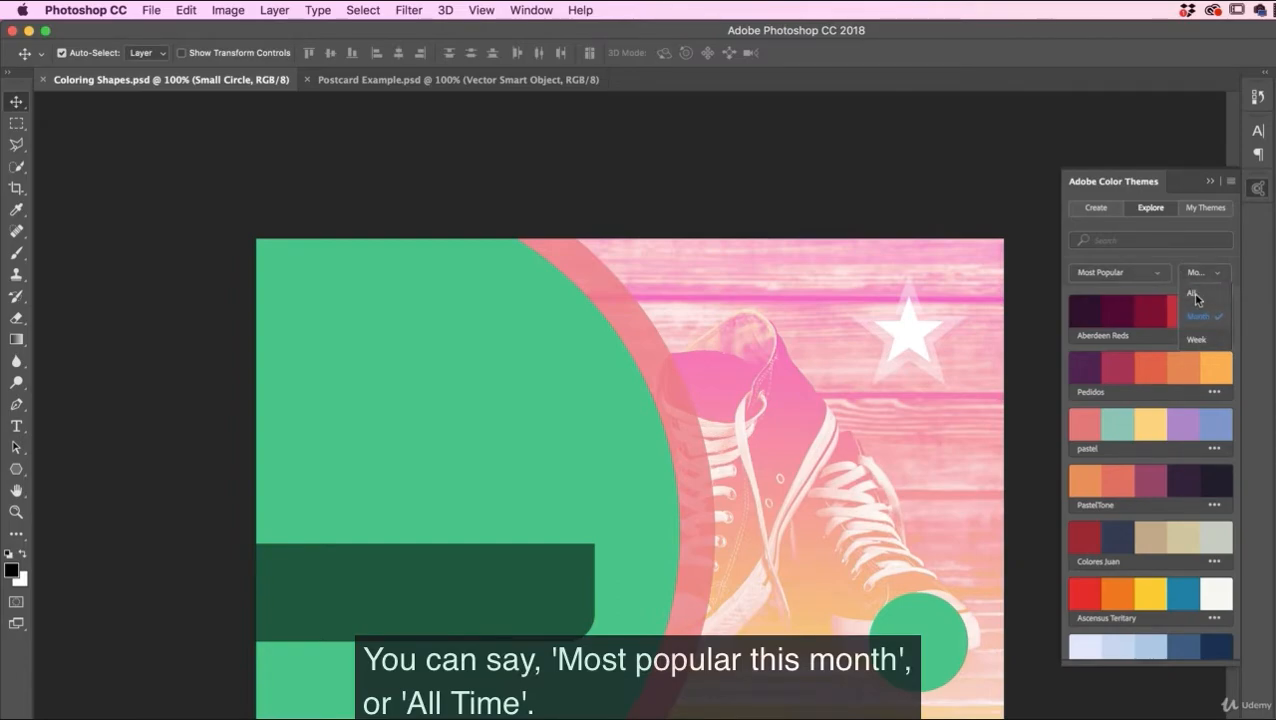
pyautogui.click(1193, 294)
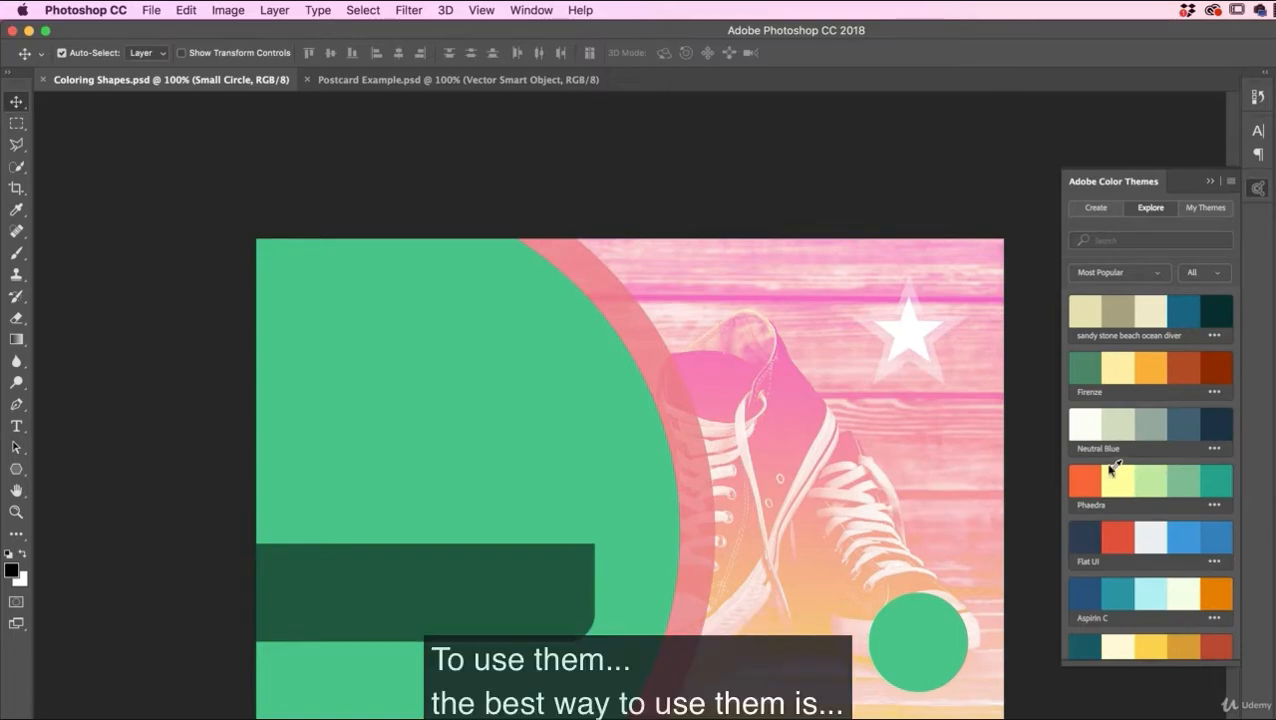
# Step: Add the Phaedra theme to the swatches, then collapse the Libraries and Adobe Color Themes panels
pyautogui.scroll(-3, 1148, 458)
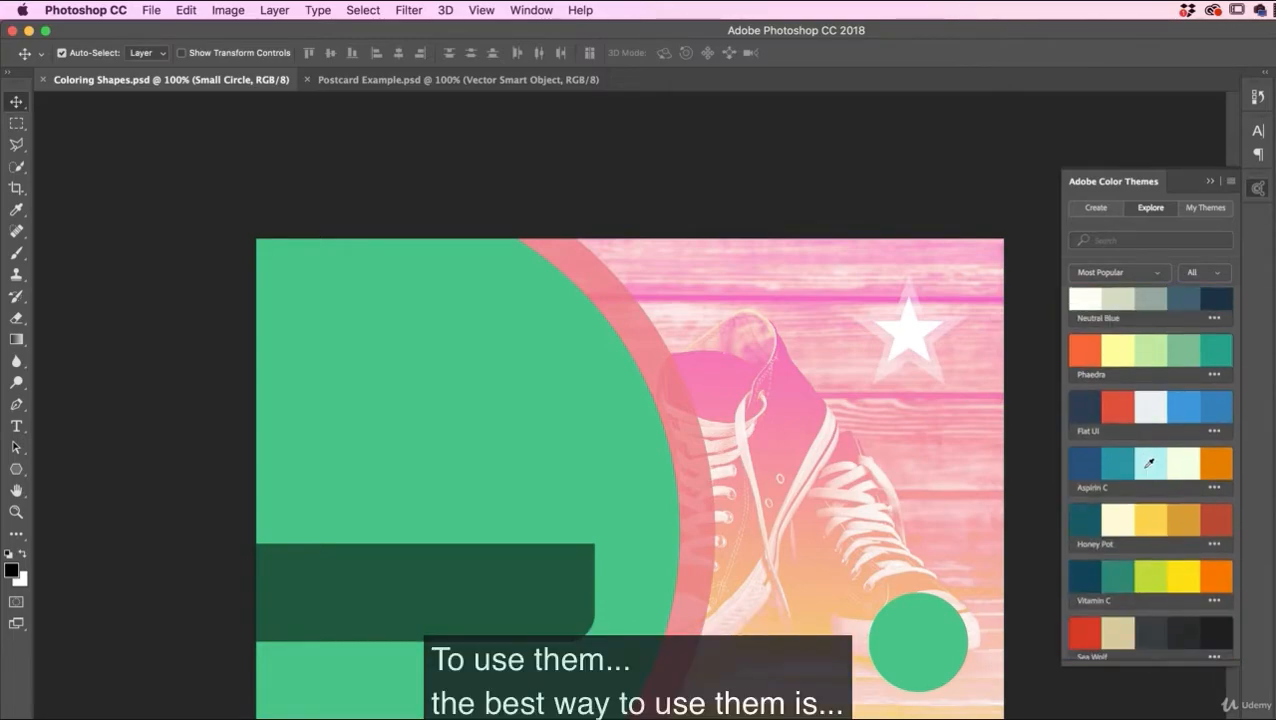
pyautogui.scroll(3, 1148, 458)
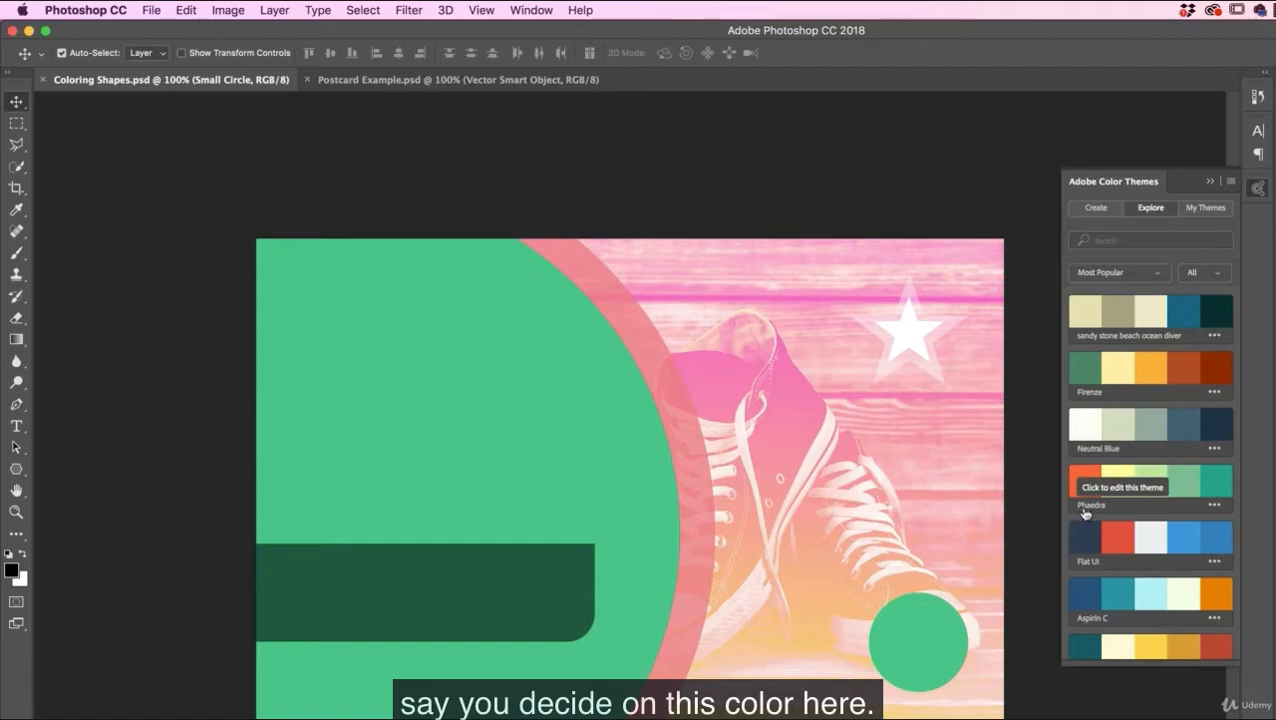
pyautogui.click(1214, 505)
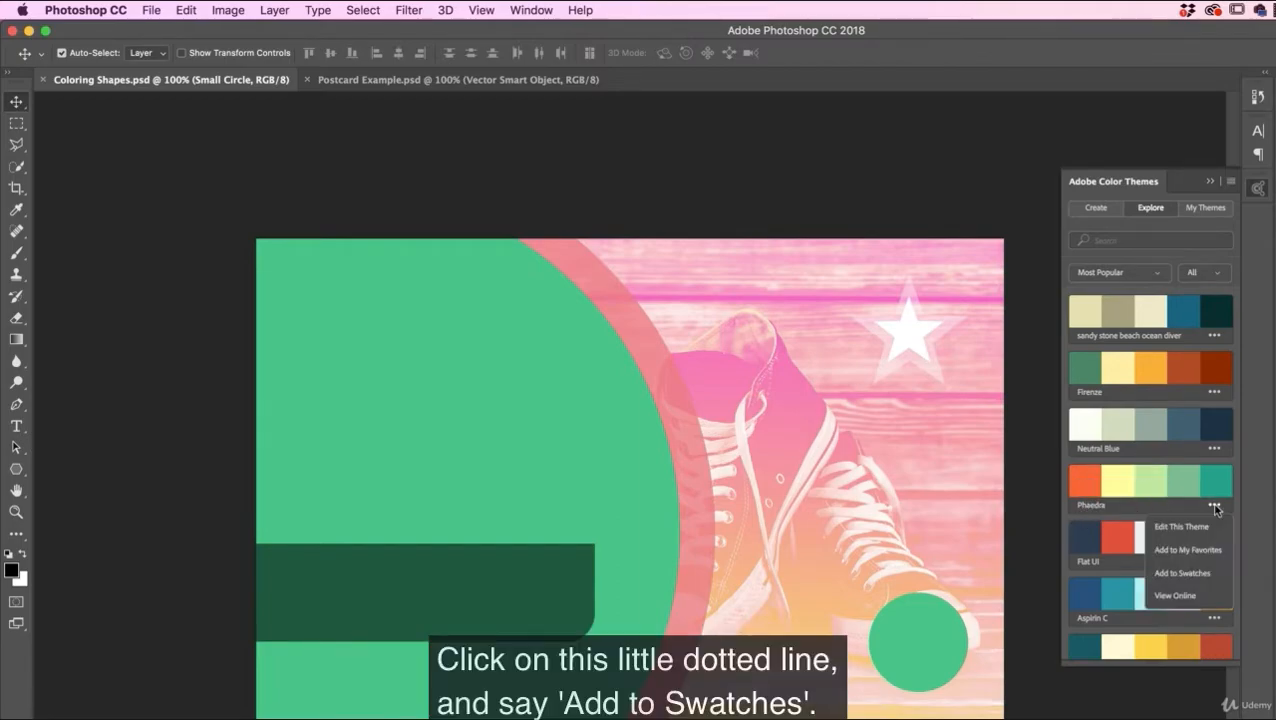
pyautogui.click(1182, 573)
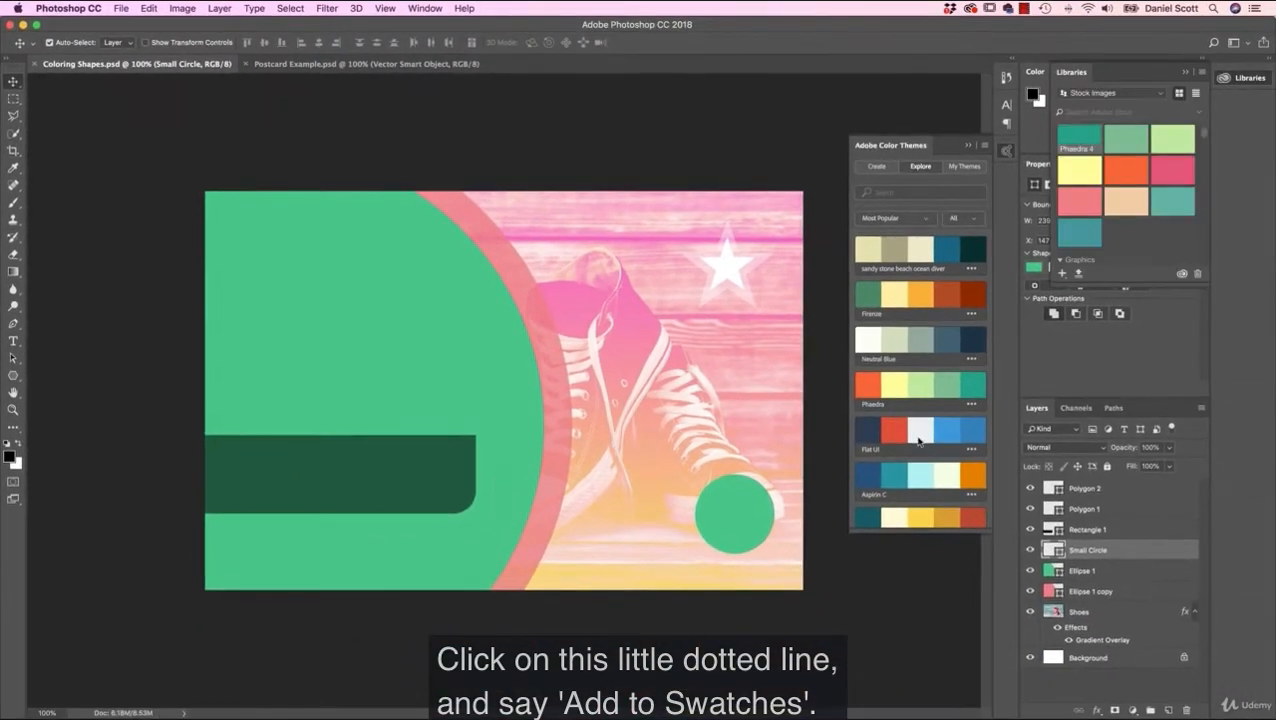
pyautogui.click(1246, 78)
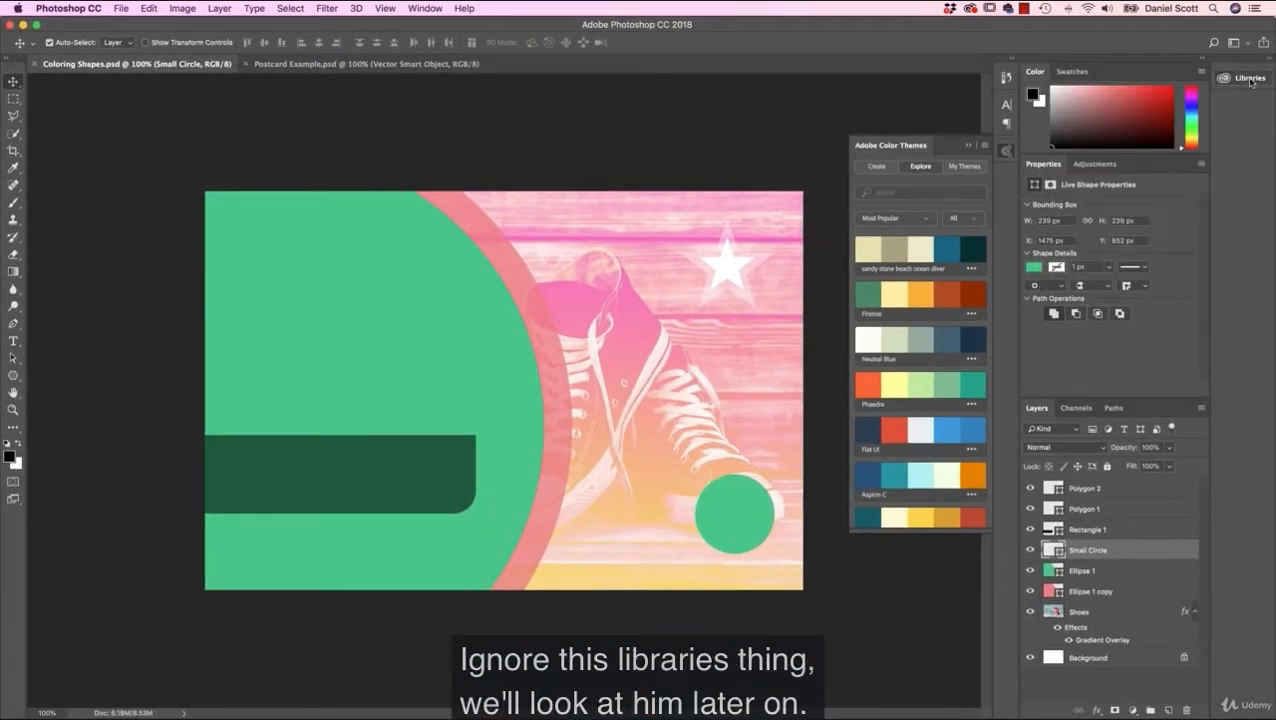
pyautogui.click(1007, 151)
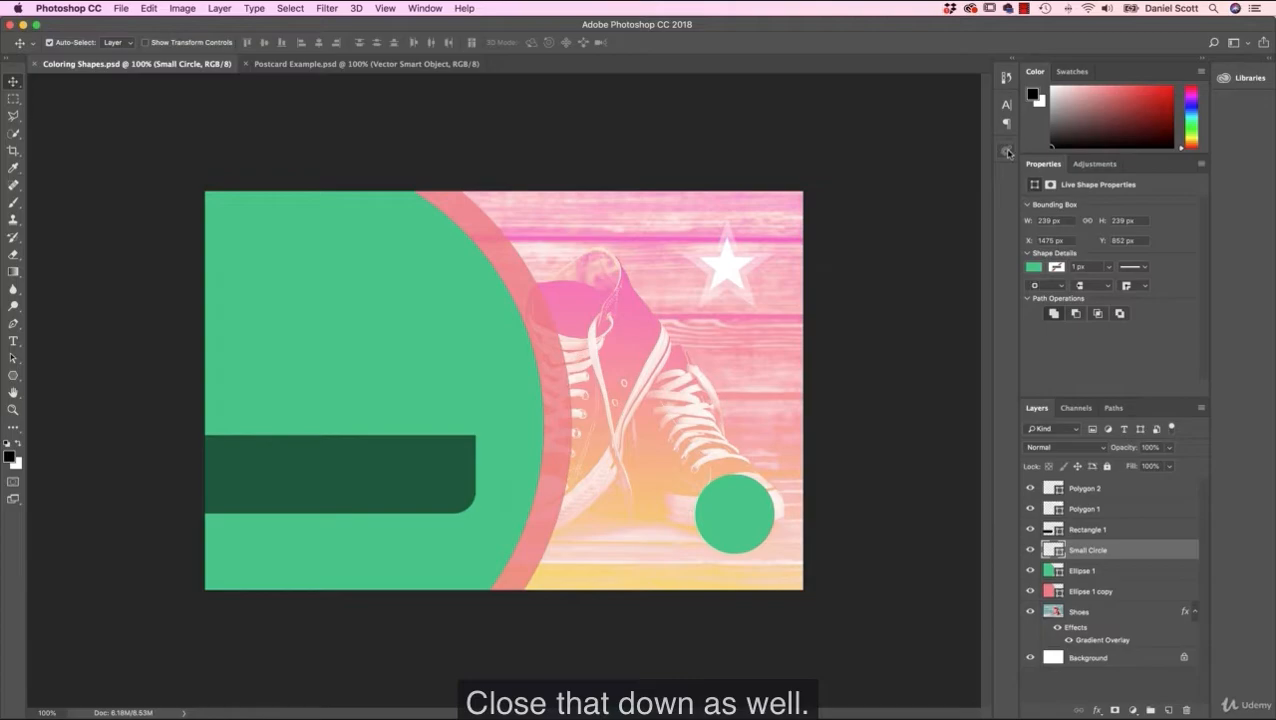
# Step: Try the added Phaedra swatches as the fill of the Ellipse 1 shape, ending on the muted green
pyautogui.click(1090, 570)
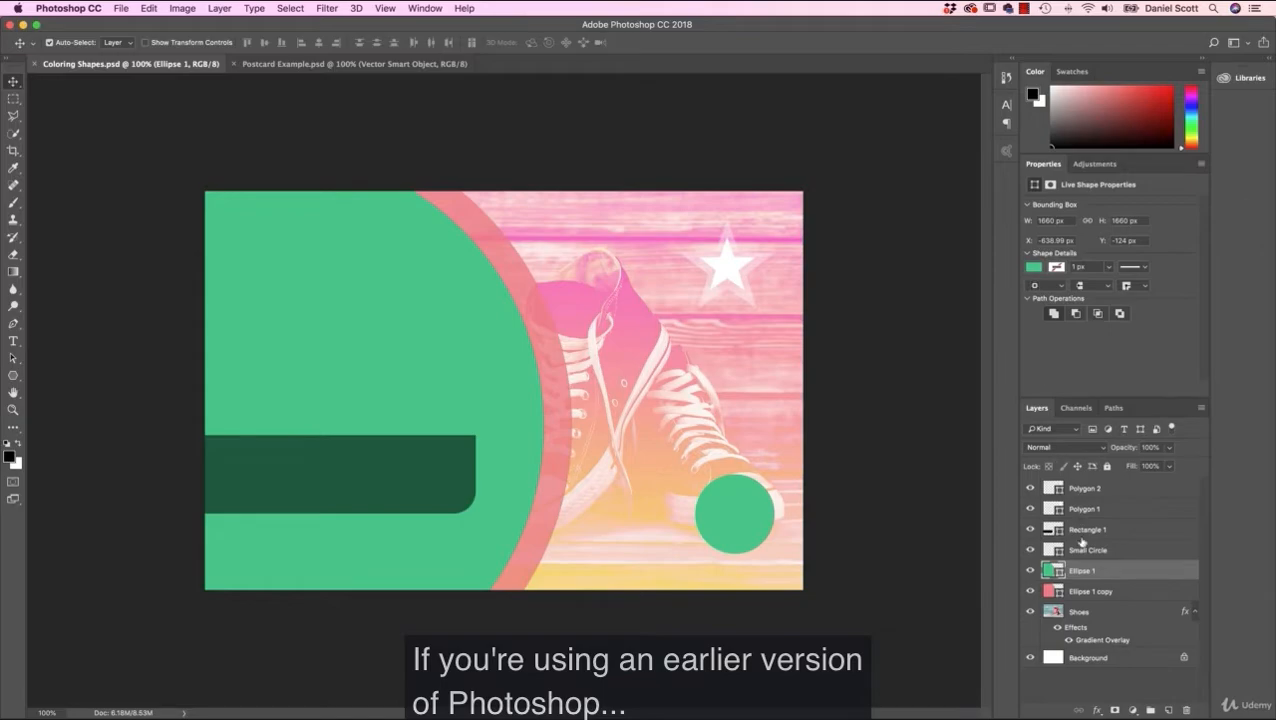
pyautogui.click(13, 376)
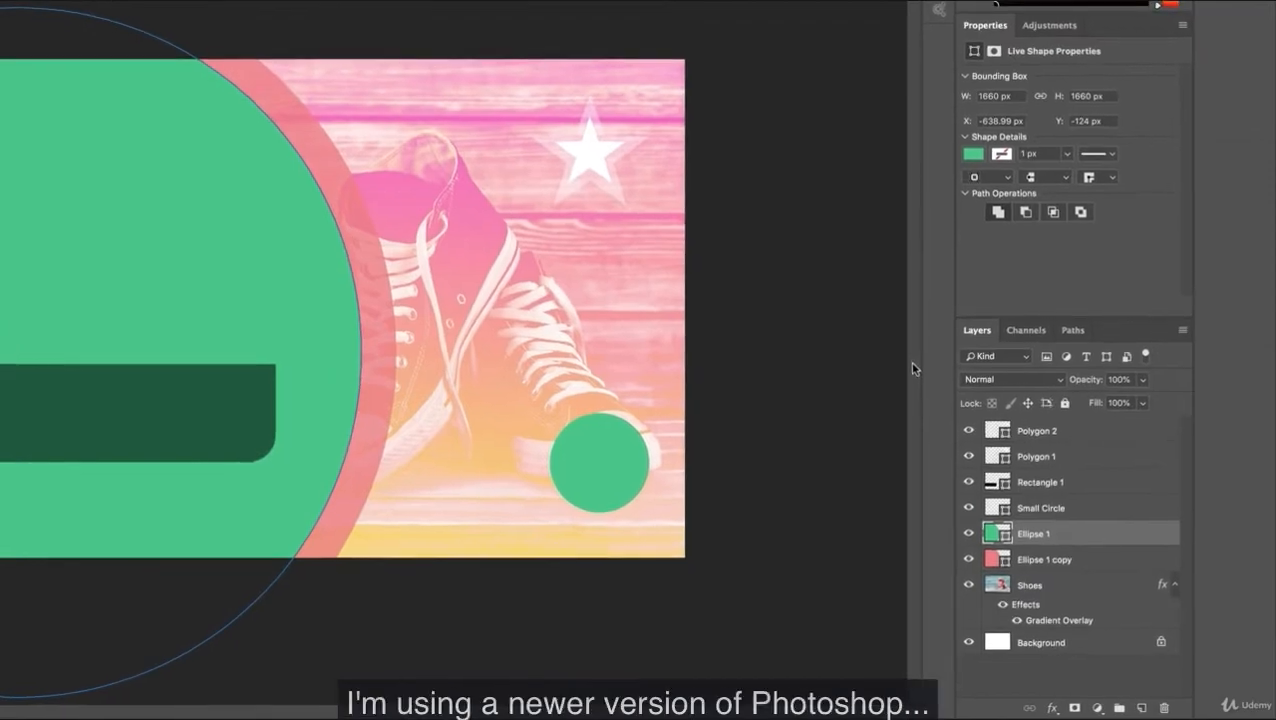
pyautogui.click(973, 156)
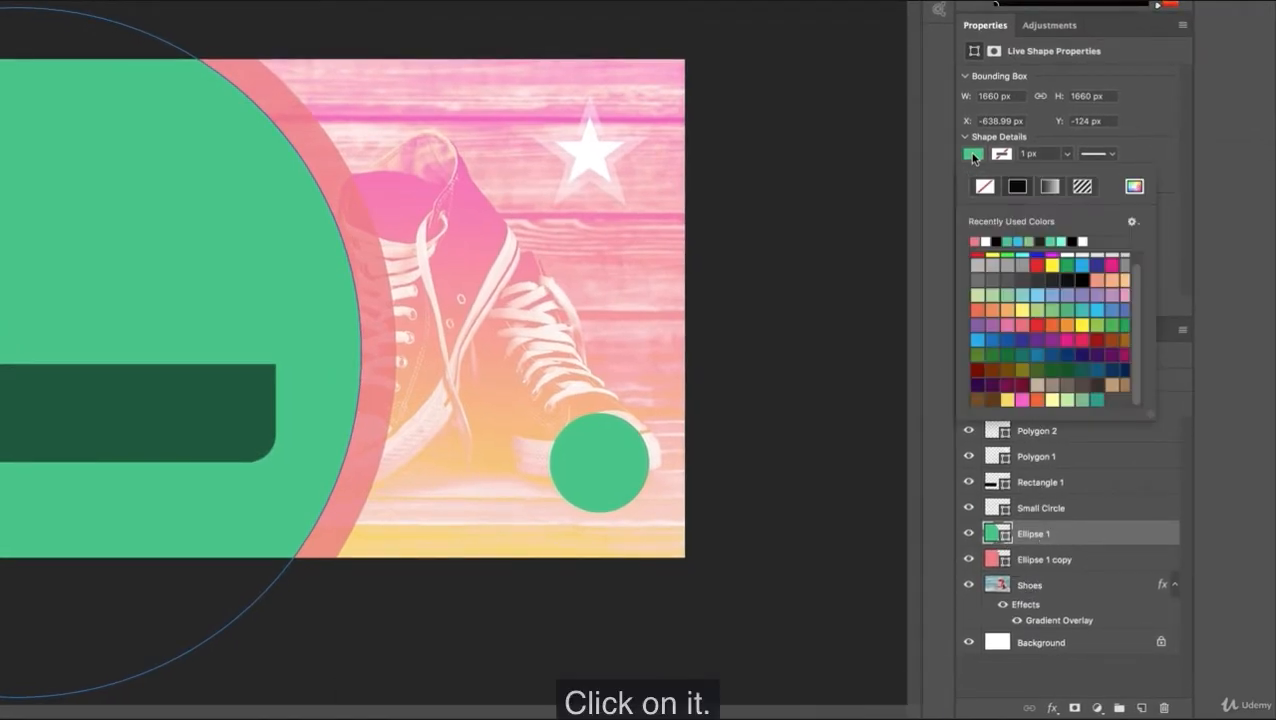
pyautogui.click(1037, 400)
pyautogui.click(1052, 400)
pyautogui.click(1067, 400)
pyautogui.click(1082, 400)
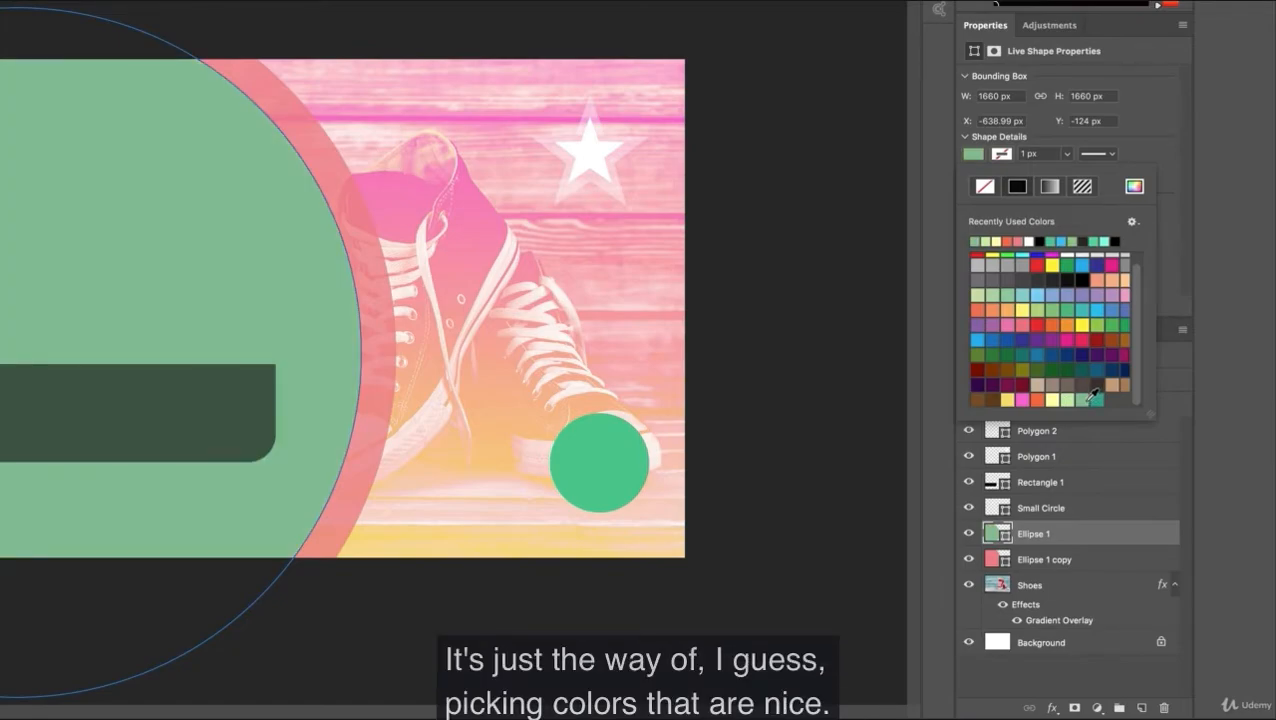
# Step: Raise the opacity of the Ellipse 1 copy layer to 100%
pyautogui.click(1076, 566)
pyautogui.click(1040, 560)
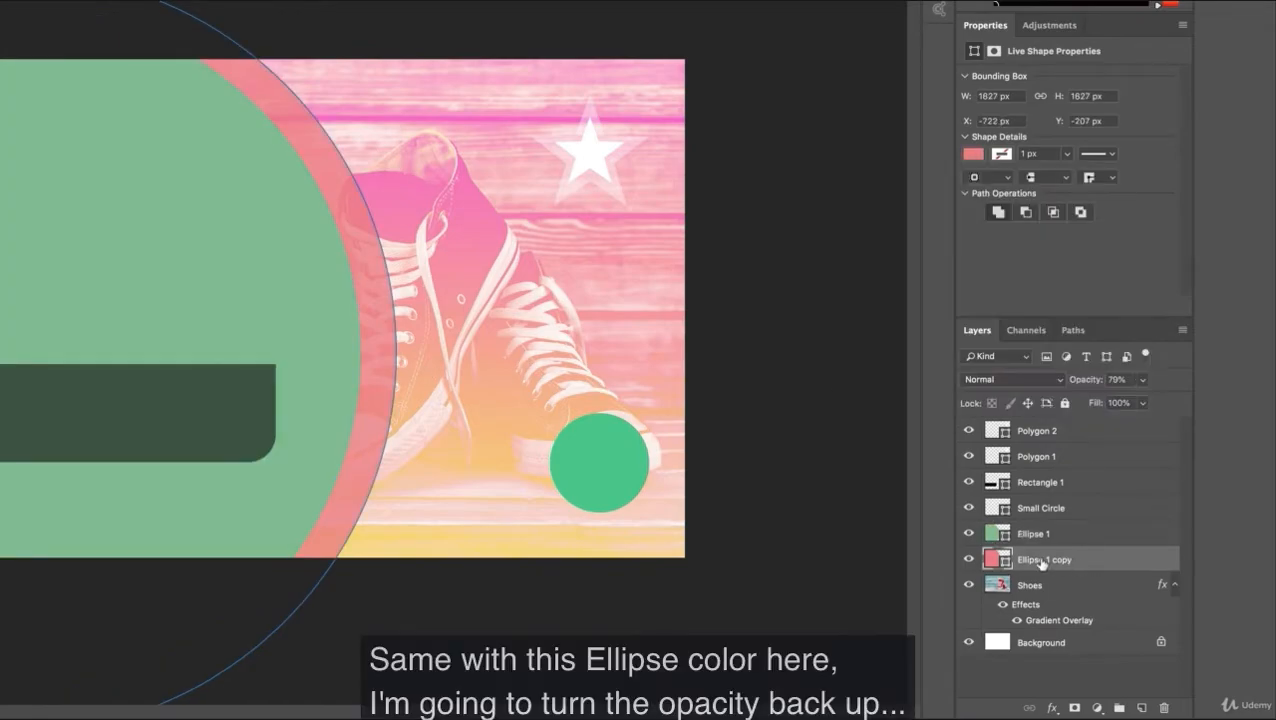
pyautogui.click(1142, 380)
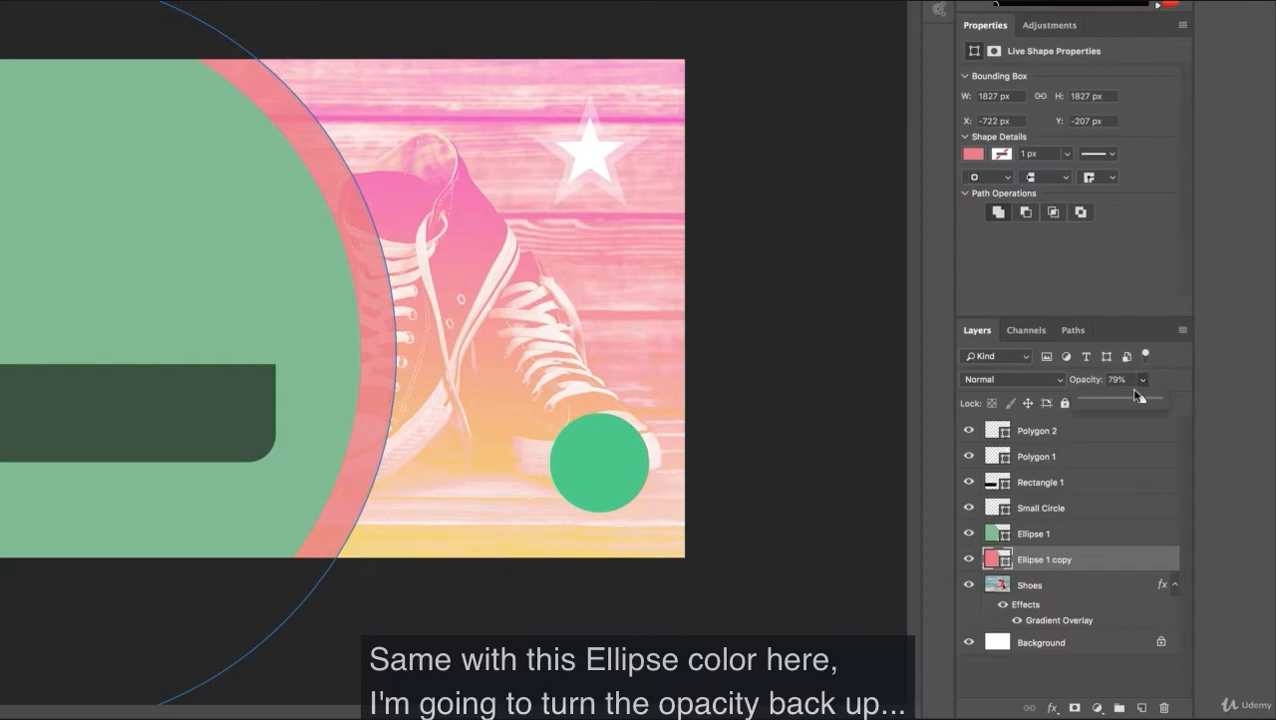
pyautogui.moveTo(1153, 403); pyautogui.dragTo(1162, 402)
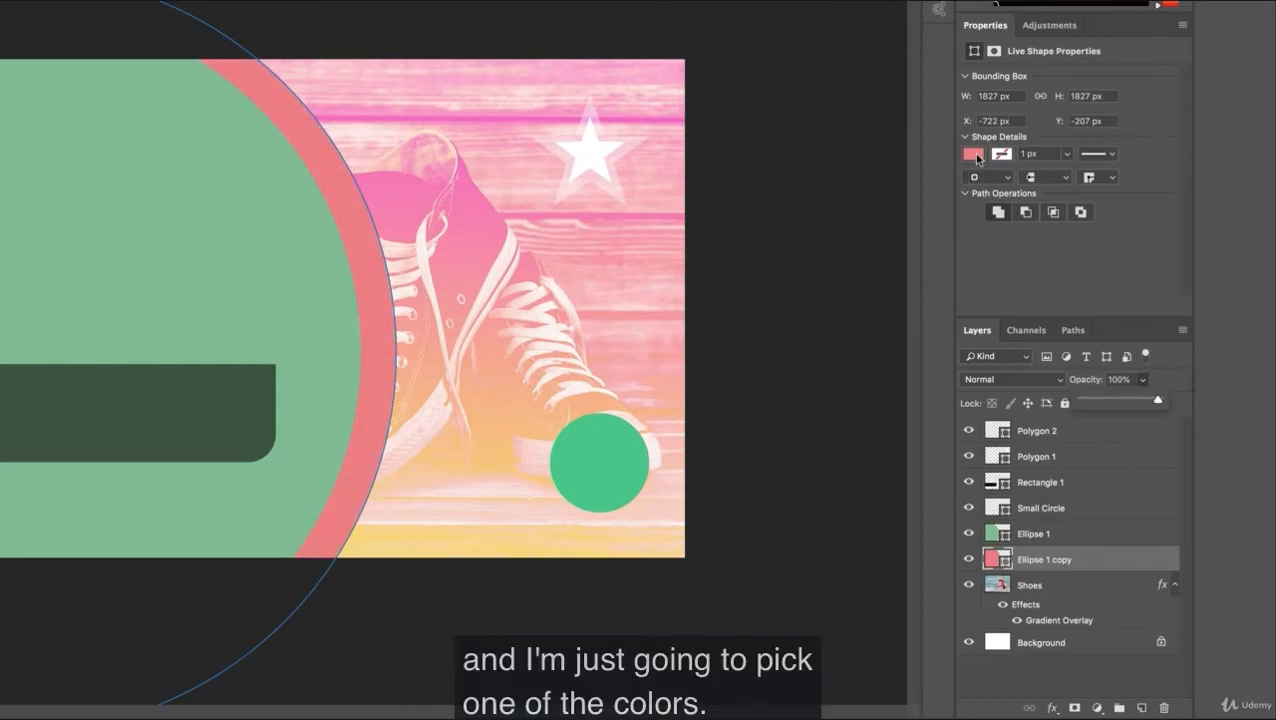
# Step: Try the added Phaedra swatches as the fill of the Ellipse 1 copy shape, ending on the light green
pyautogui.click(975, 156)
pyautogui.click(1097, 399)
pyautogui.click(1083, 399)
pyautogui.click(1063, 400)
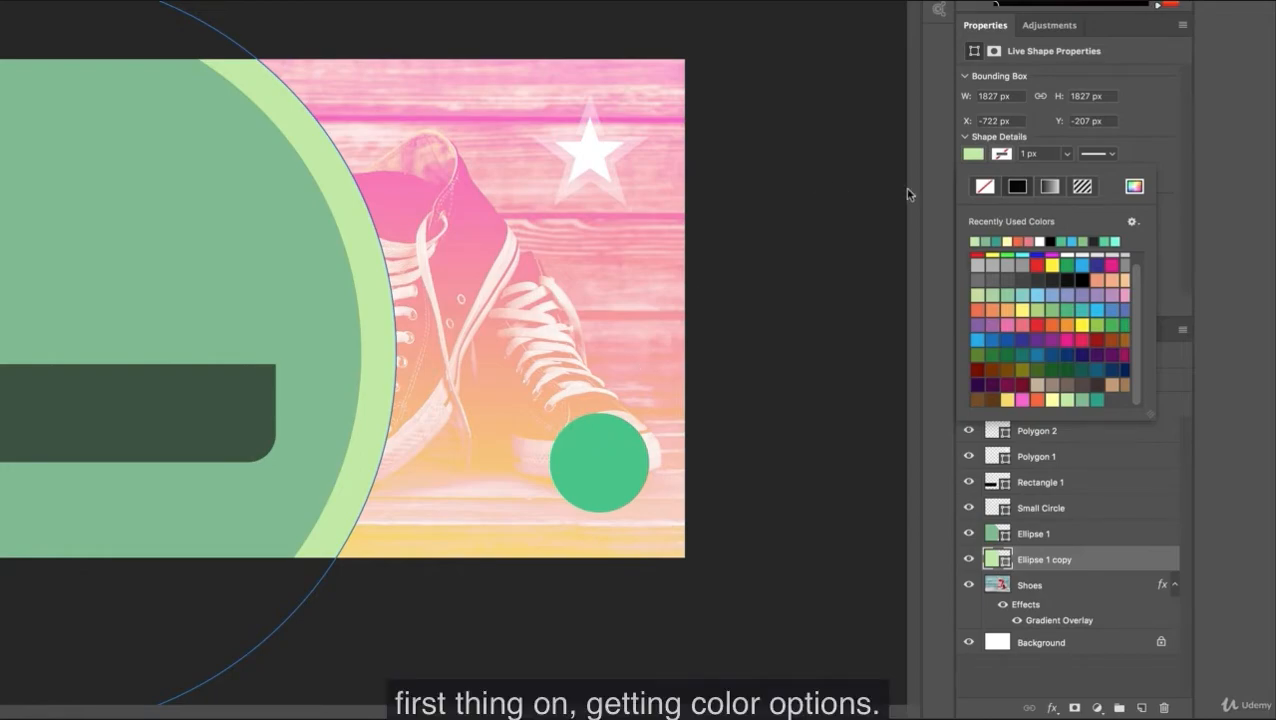
pyautogui.click(1132, 124)
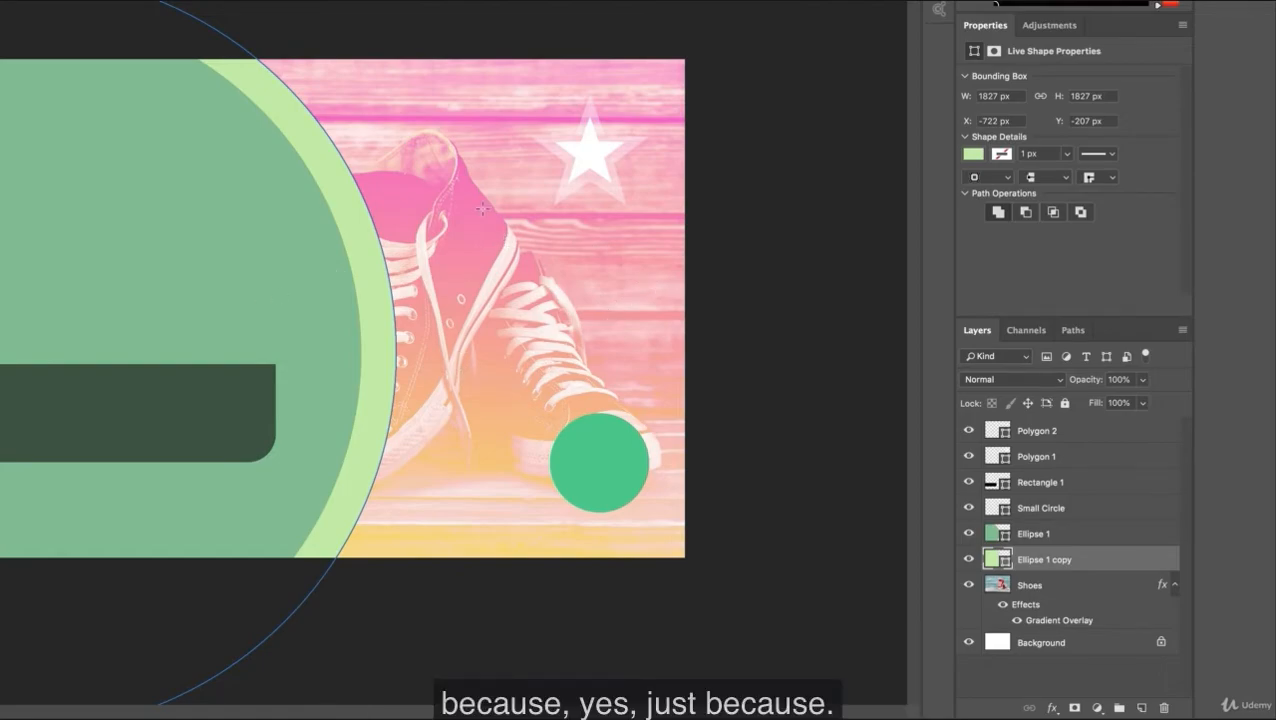
# Step: Fill the Ellipse 1 shape with a pink sampled from the shoe in the photo (#fe77b5)
pyautogui.click(1048, 536)
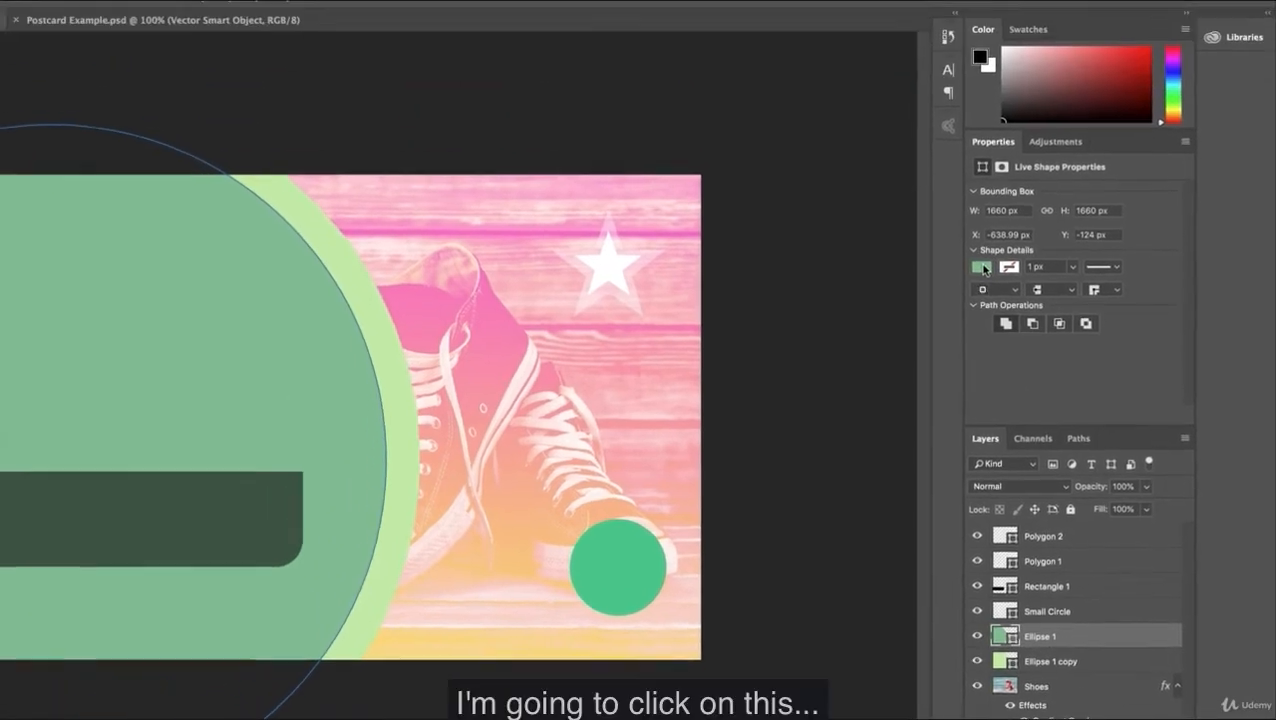
pyautogui.click(981, 267)
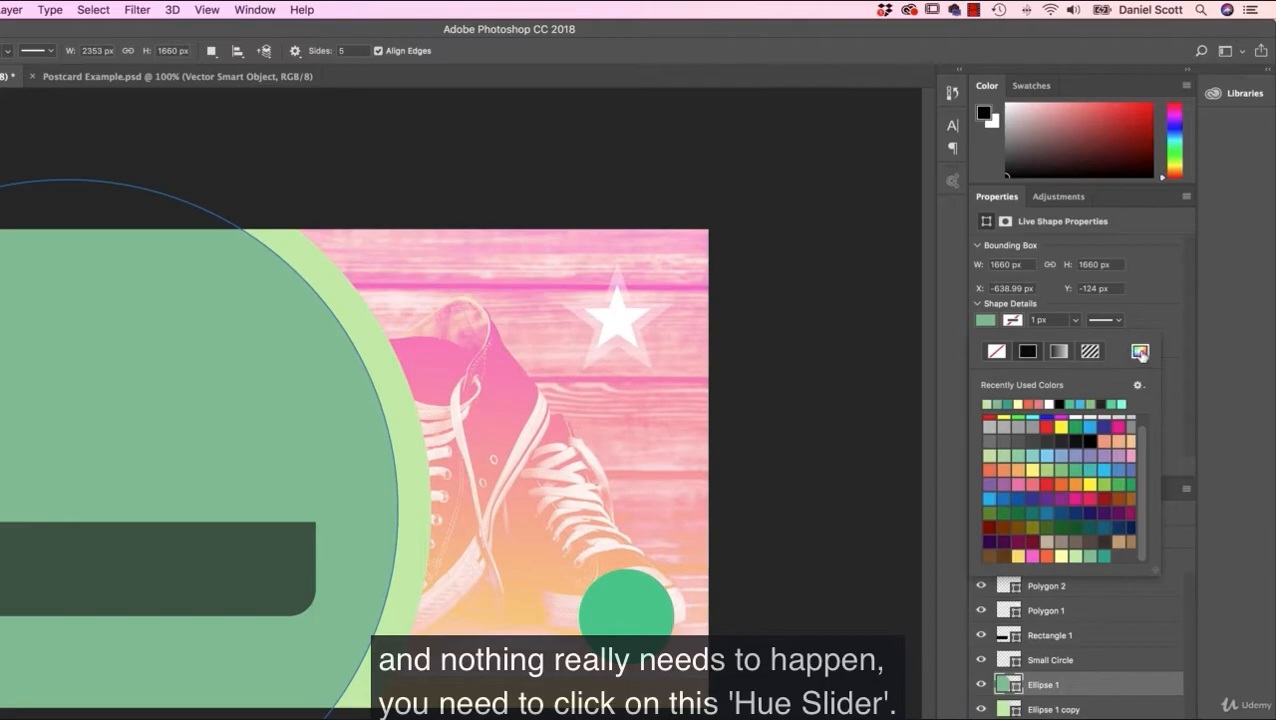
pyautogui.click(1140, 352)
pyautogui.moveTo(131, 163); pyautogui.dragTo(884, 520)
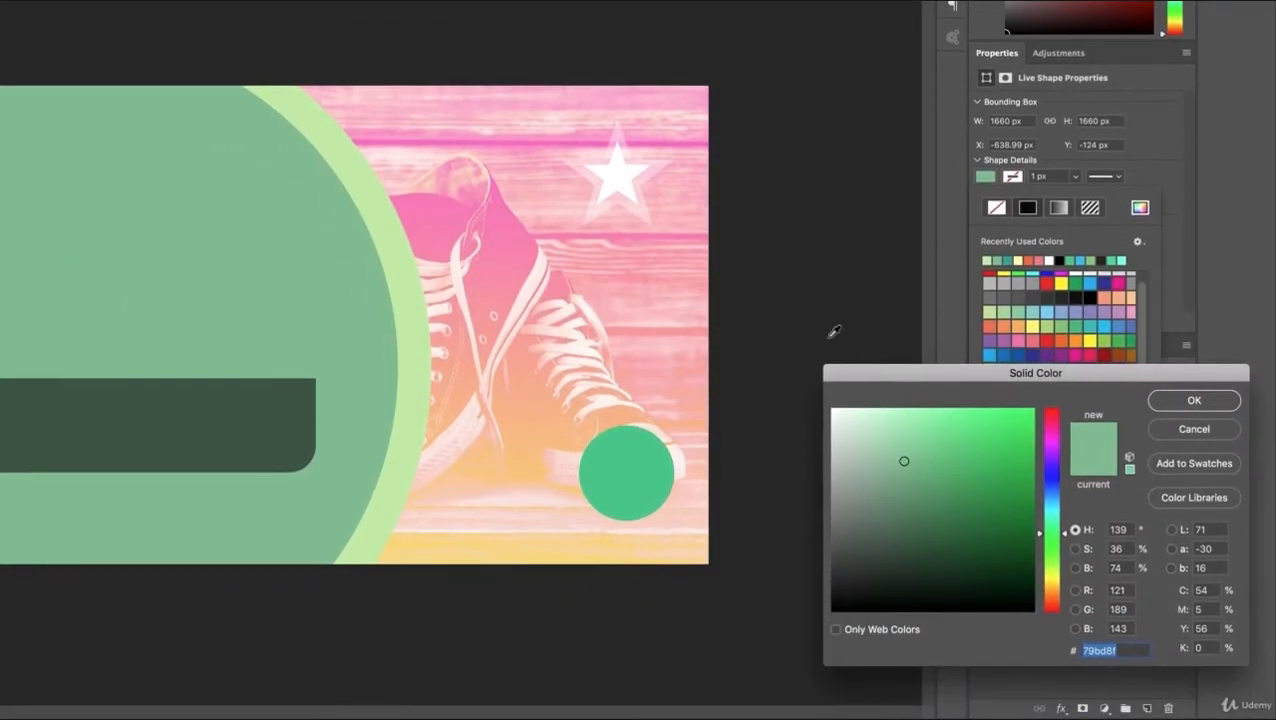
pyautogui.click(612, 226)
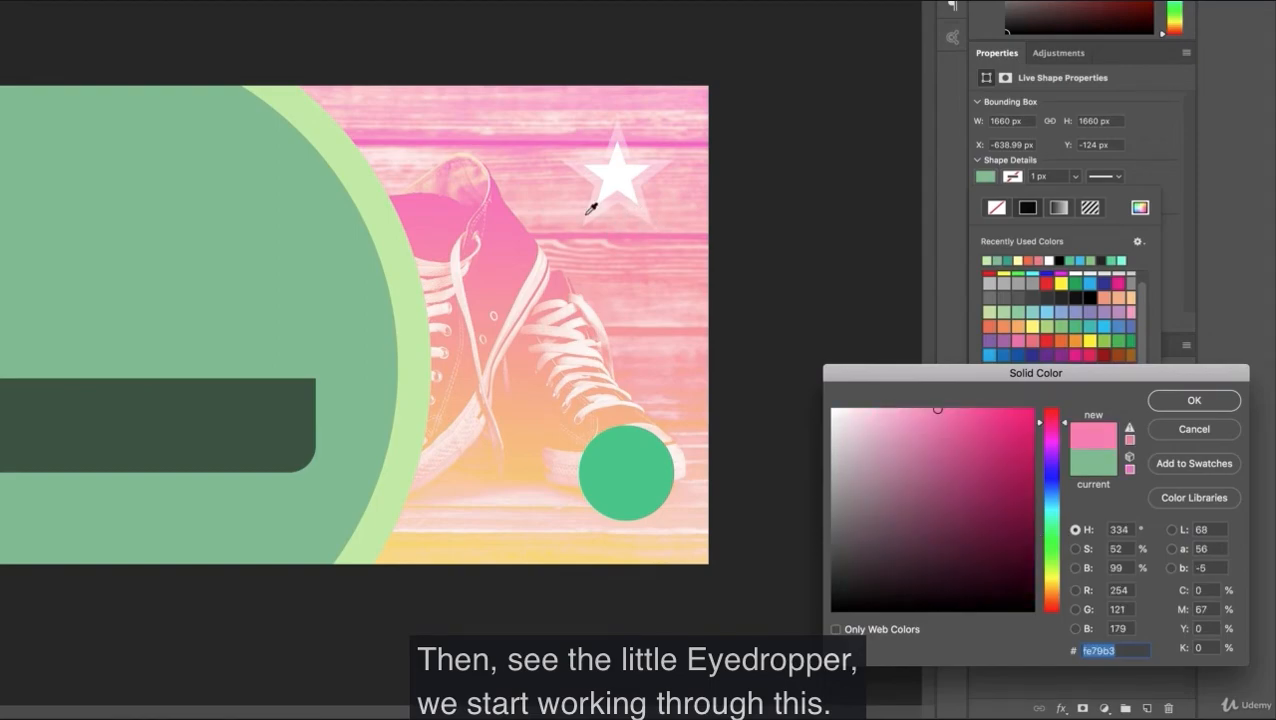
pyautogui.click(553, 150)
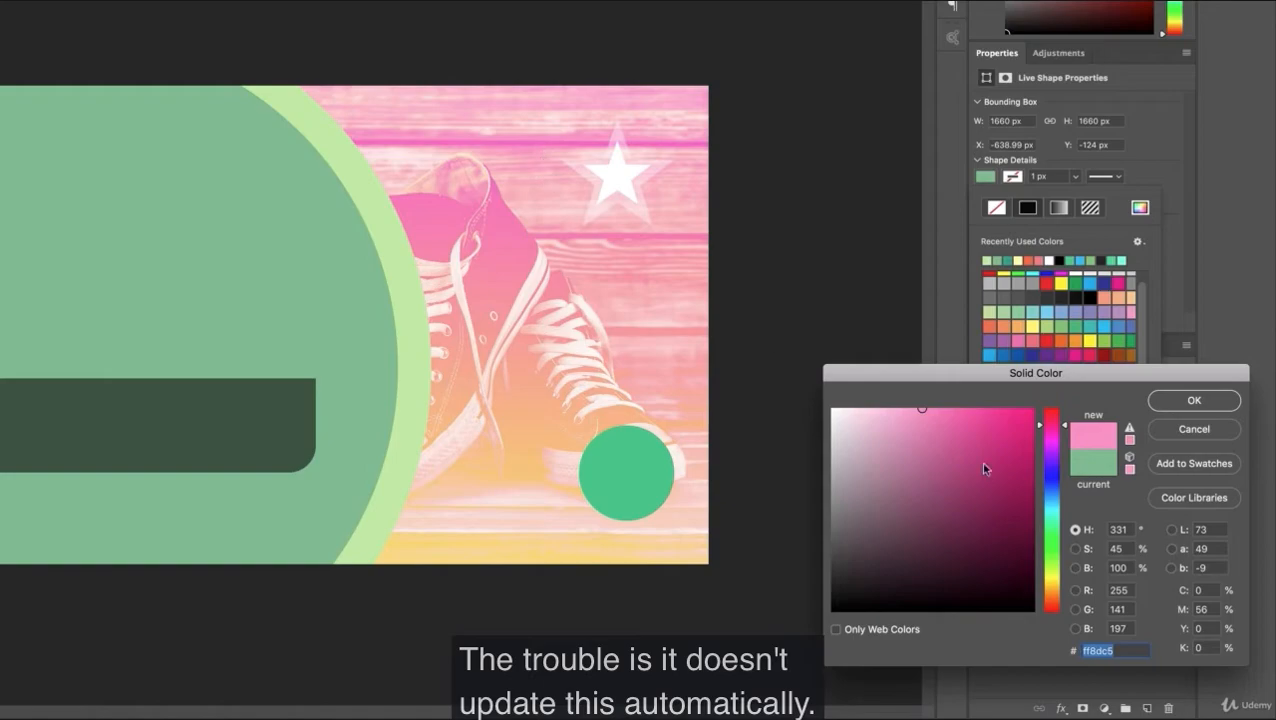
pyautogui.click(514, 218)
pyautogui.click(514, 216)
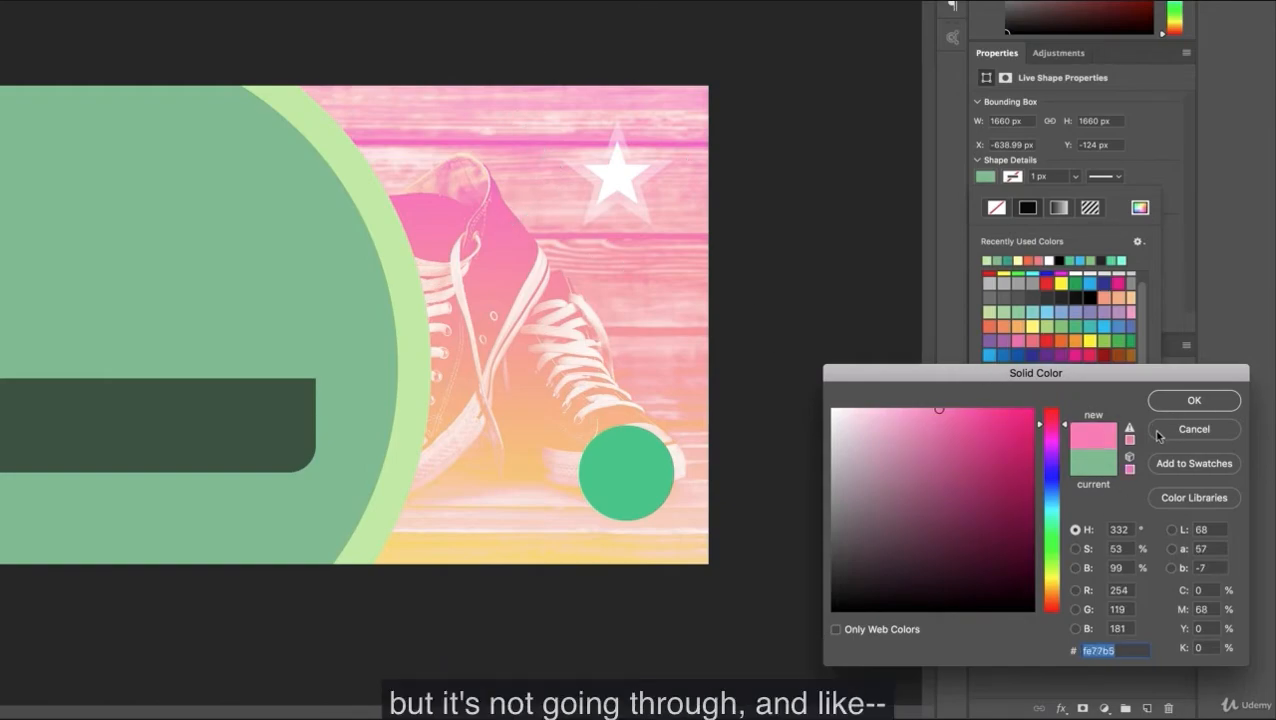
pyautogui.click(1192, 400)
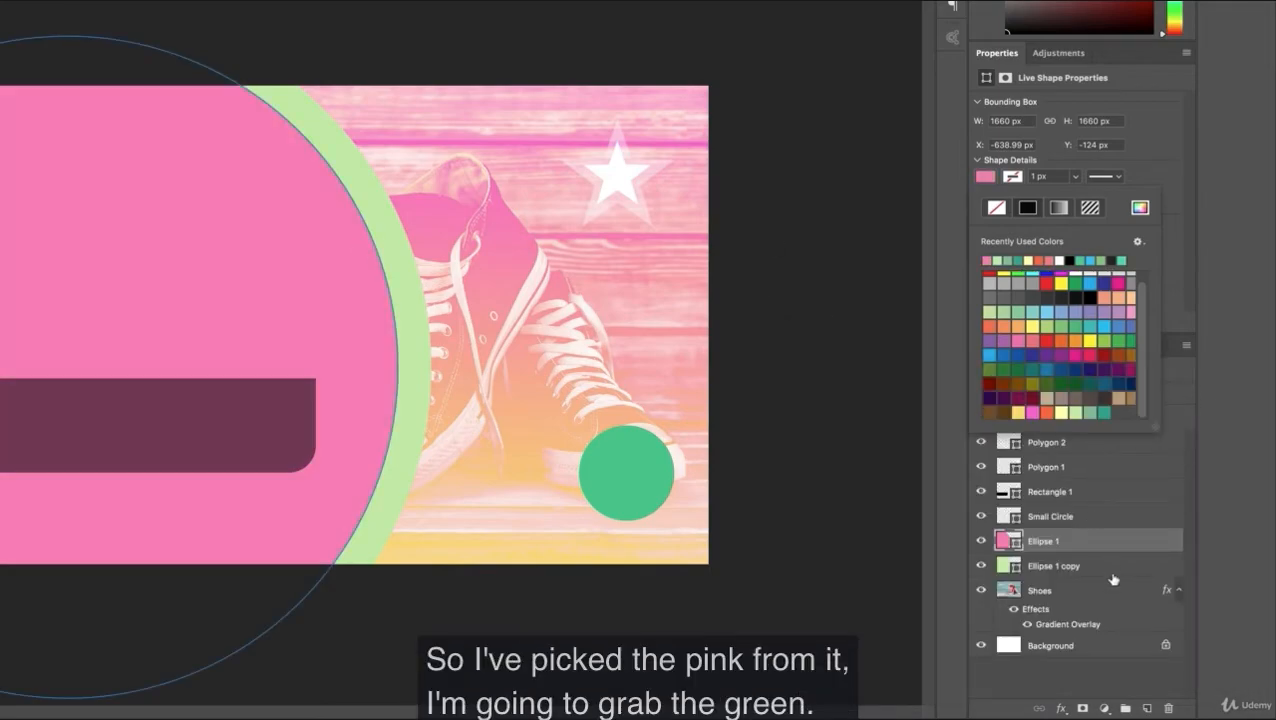
# Step: Fill the Ellipse 1 copy shape with a light orange sampled from the shoes photo (#fcc176)
pyautogui.click(1075, 573)
pyautogui.click(1075, 573)
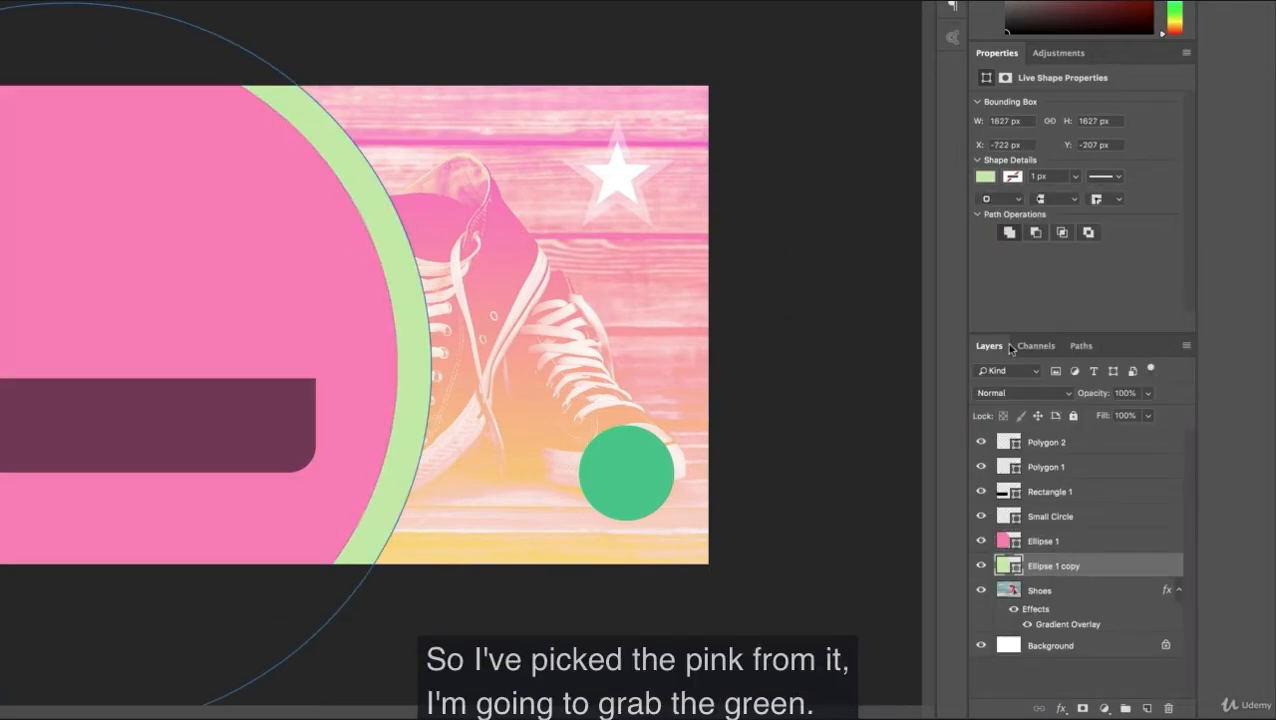
pyautogui.click(986, 178)
pyautogui.click(1140, 207)
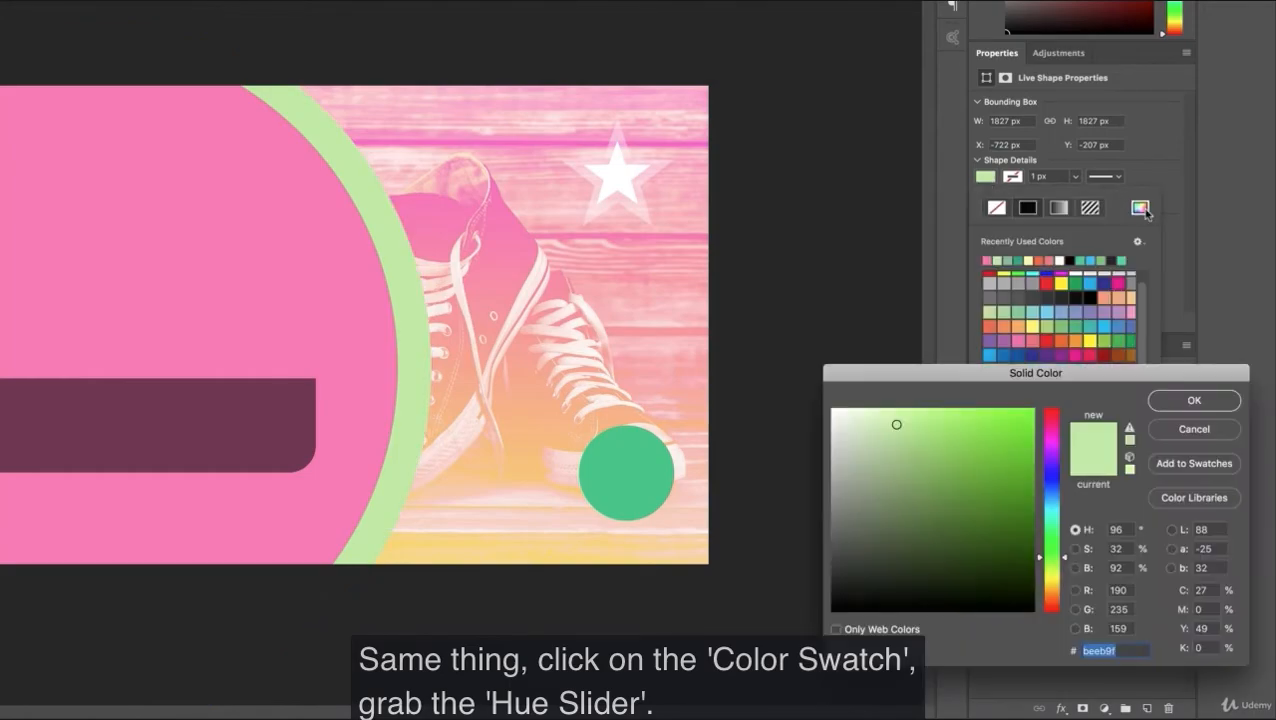
pyautogui.click(534, 440)
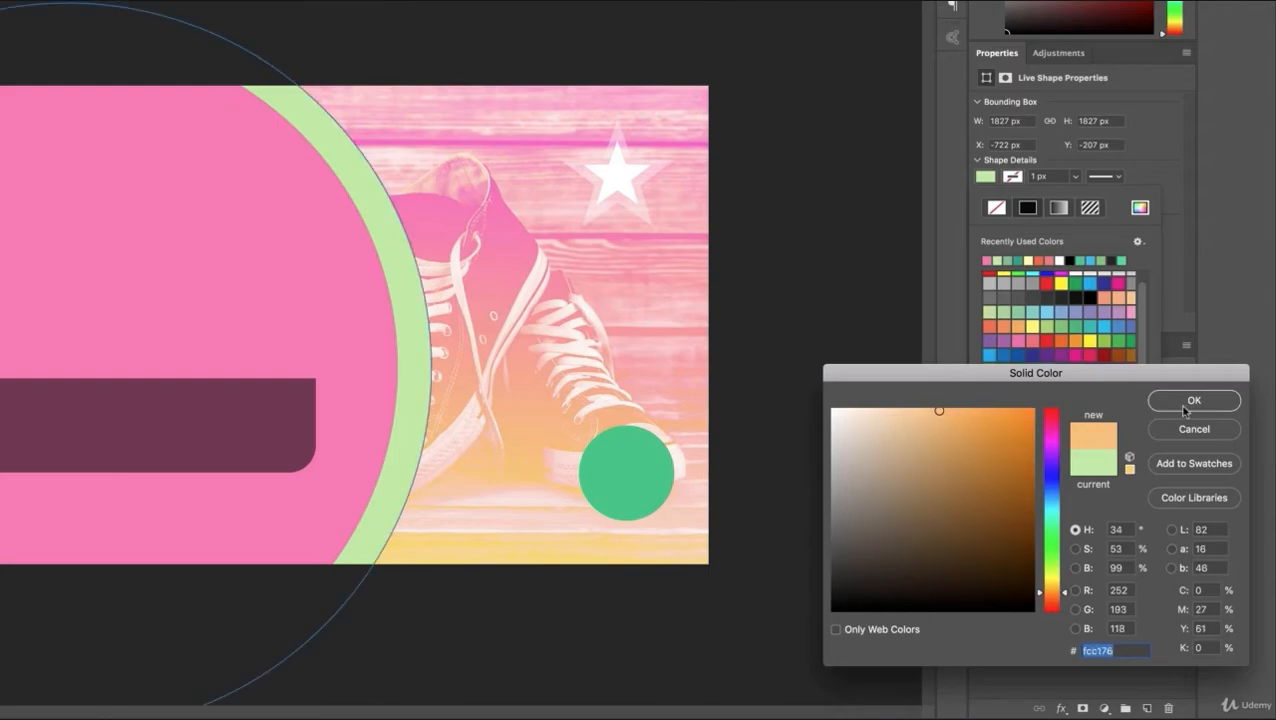
pyautogui.click(1184, 405)
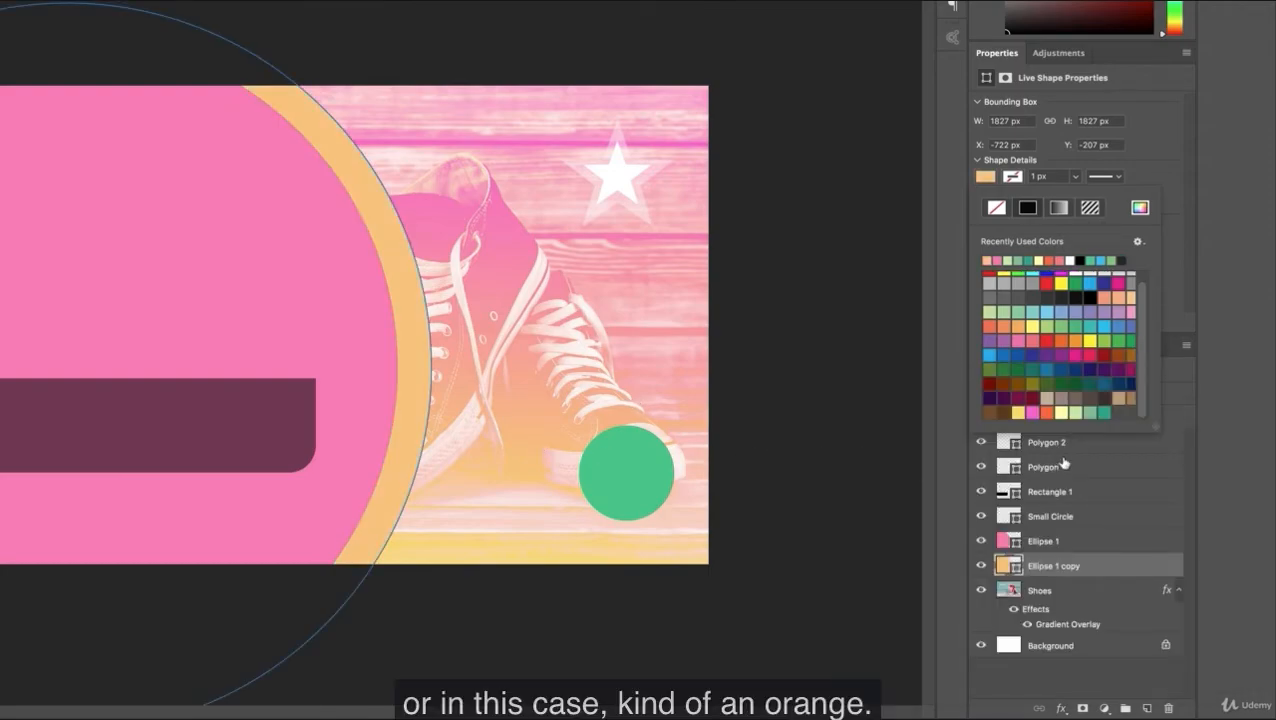
pyautogui.click(1158, 163)
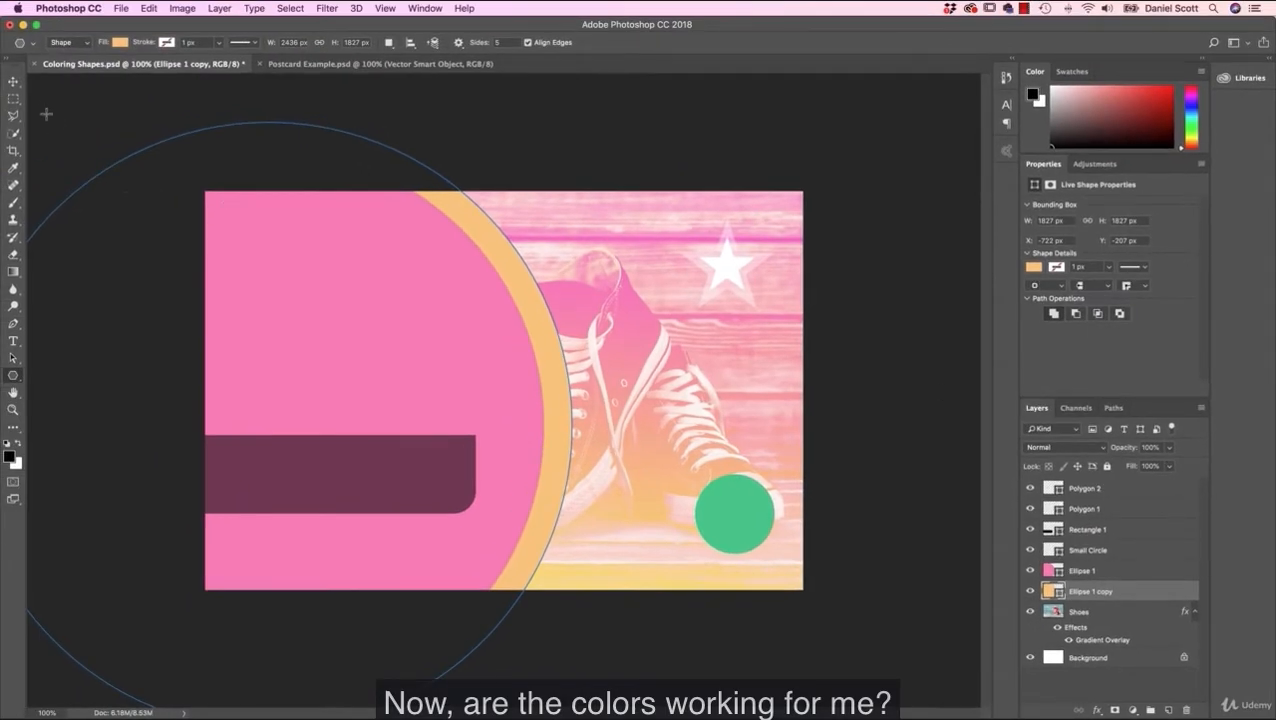
# Step: Recolor the Ellipse 1 shape with a warmer pink sampled from the shoe and darkened to #c6637a
pyautogui.click(15, 82)
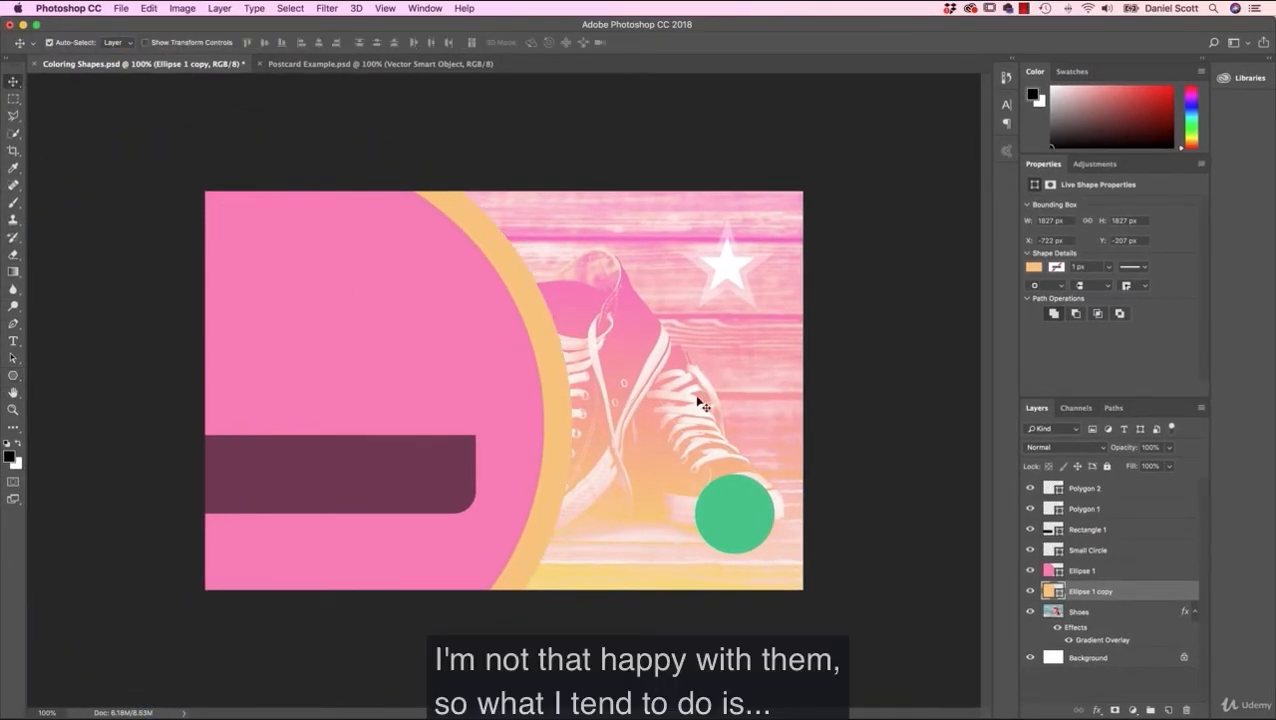
pyautogui.click(1082, 571)
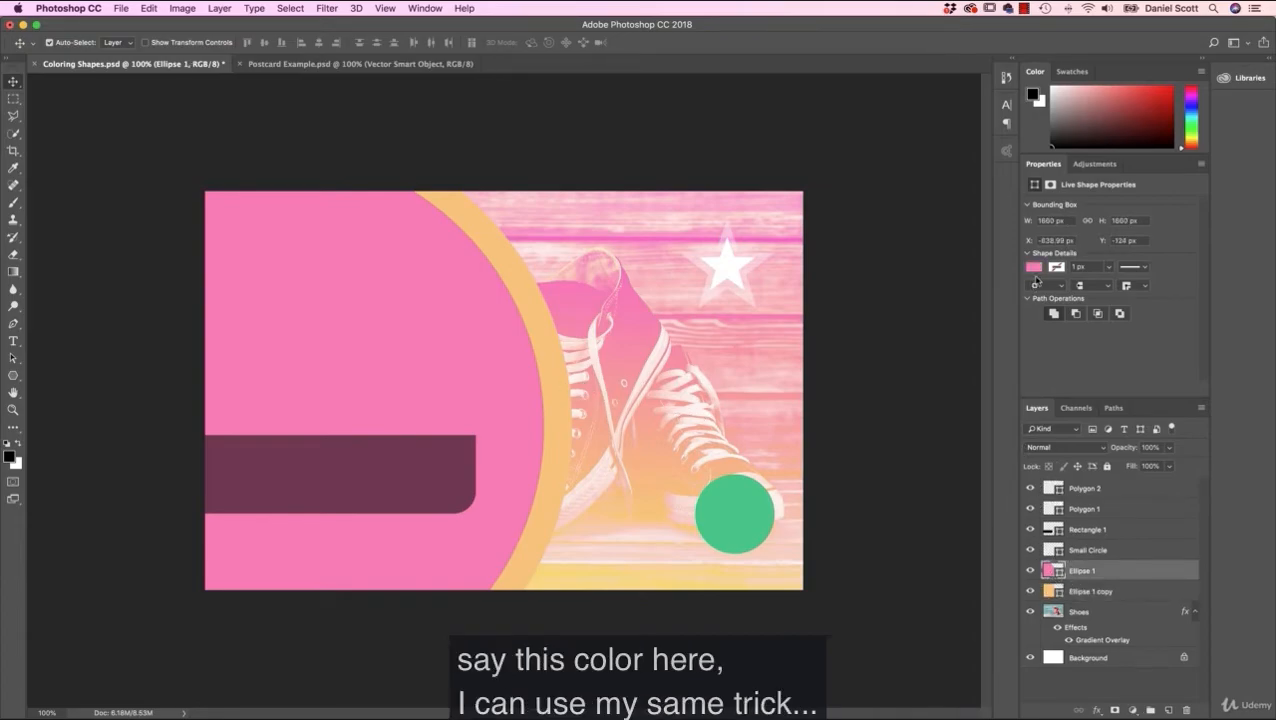
pyautogui.click(1034, 268)
pyautogui.click(1165, 293)
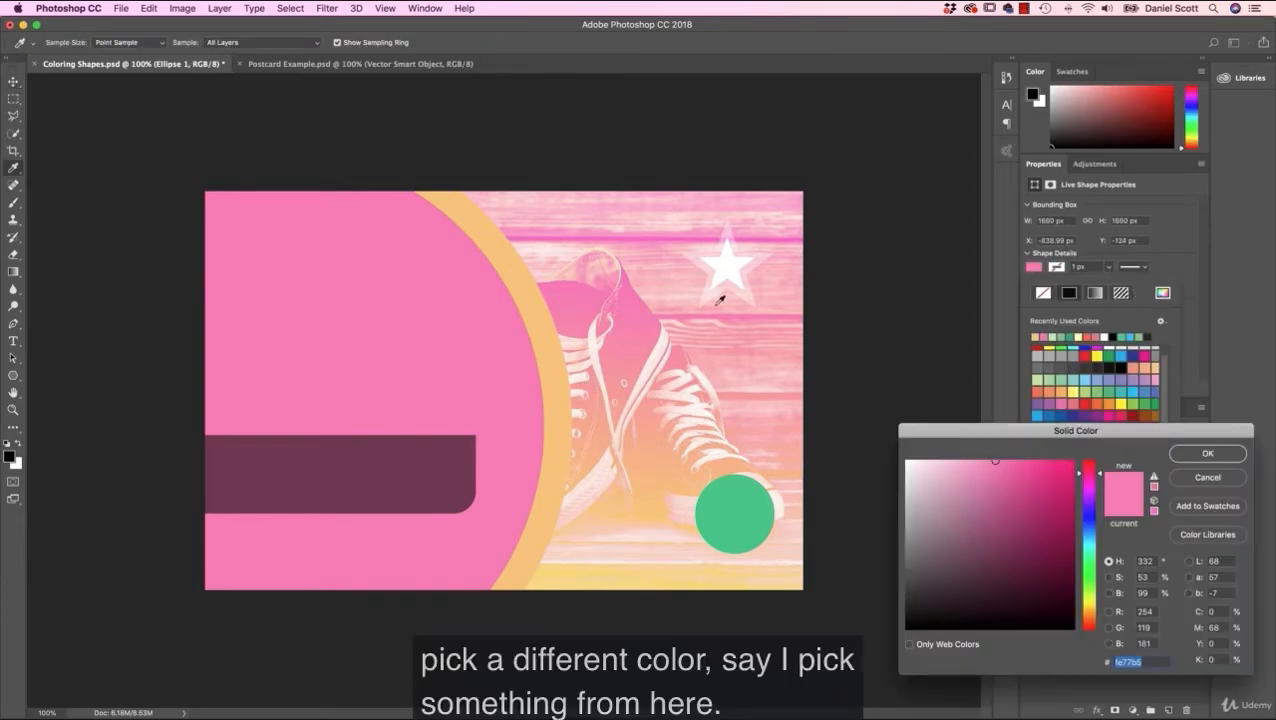
pyautogui.click(658, 370)
pyautogui.click(708, 382)
pyautogui.click(636, 358)
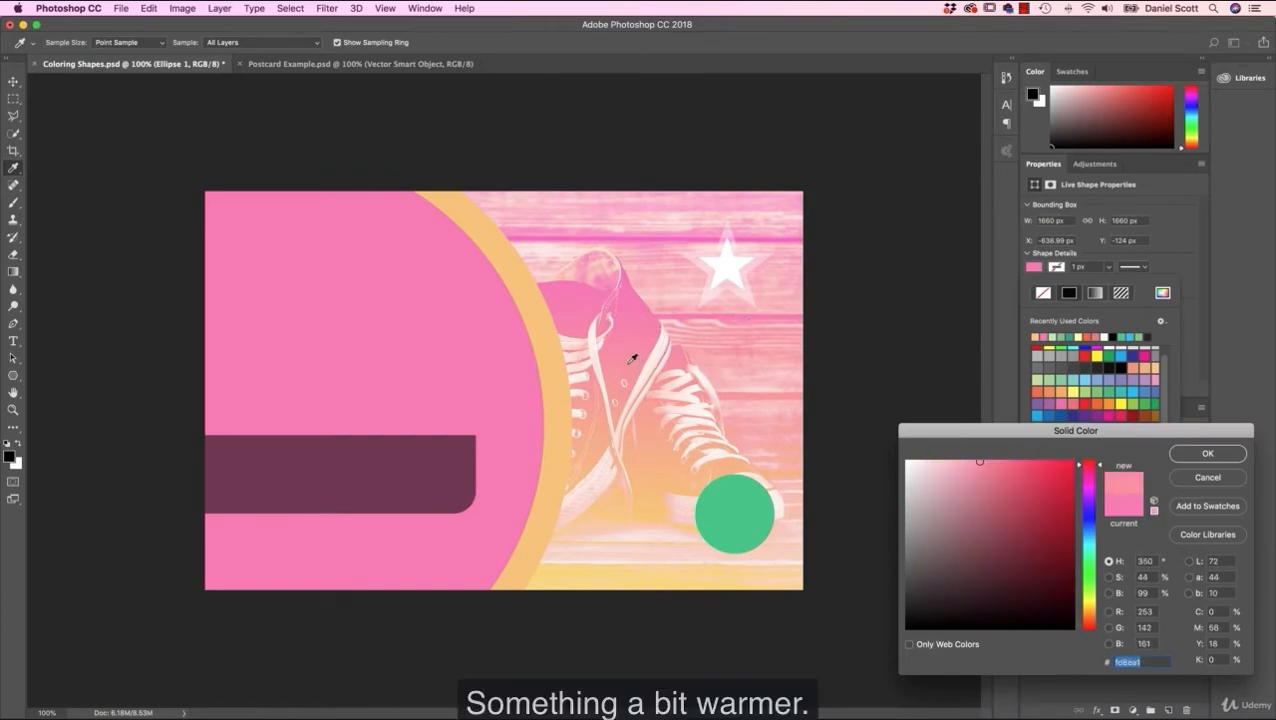
pyautogui.click(627, 352)
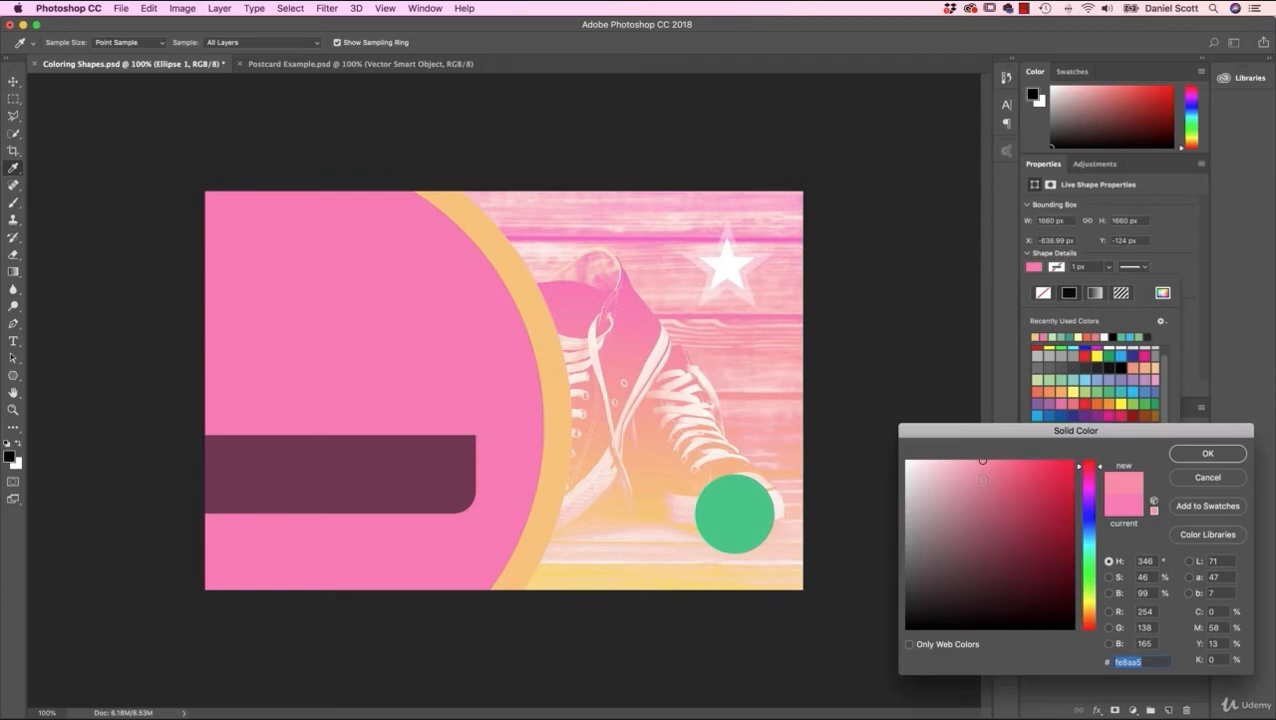
pyautogui.moveTo(983, 465)
pyautogui.mouseDown()
pyautogui.moveTo(979, 499)
pyautogui.moveTo(990, 499)
pyautogui.mouseUp()
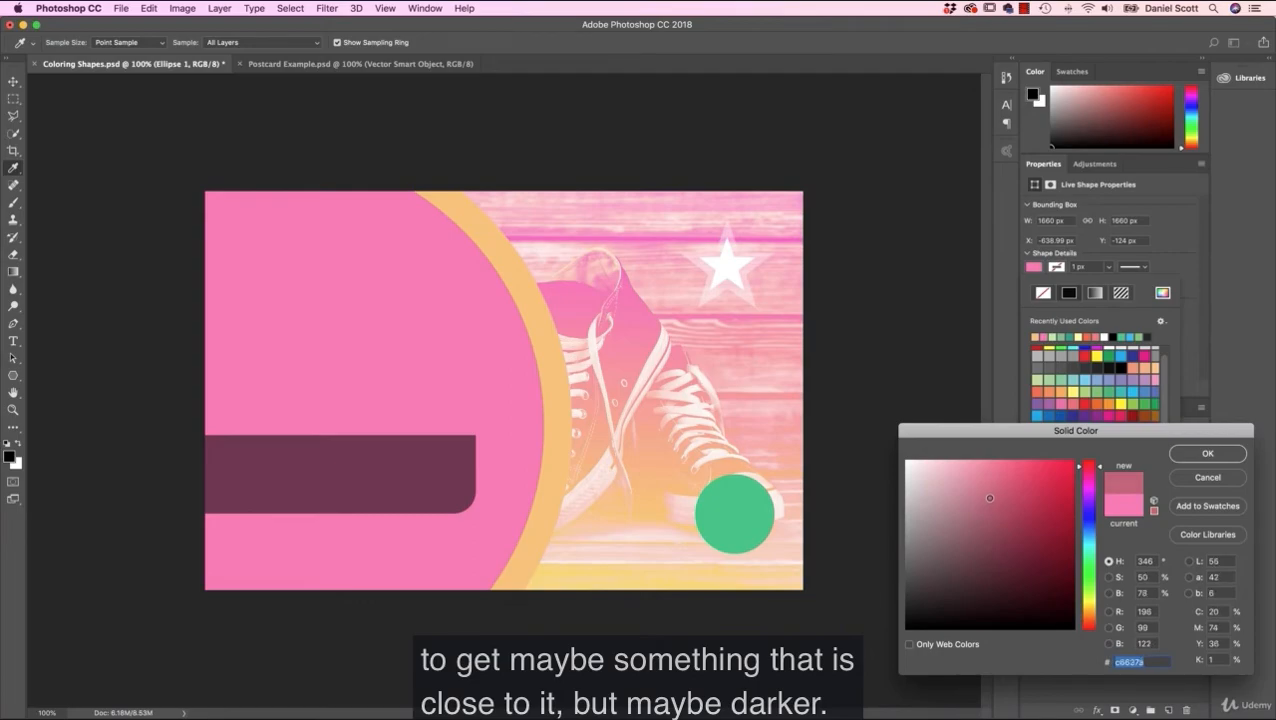
pyautogui.click(1206, 455)
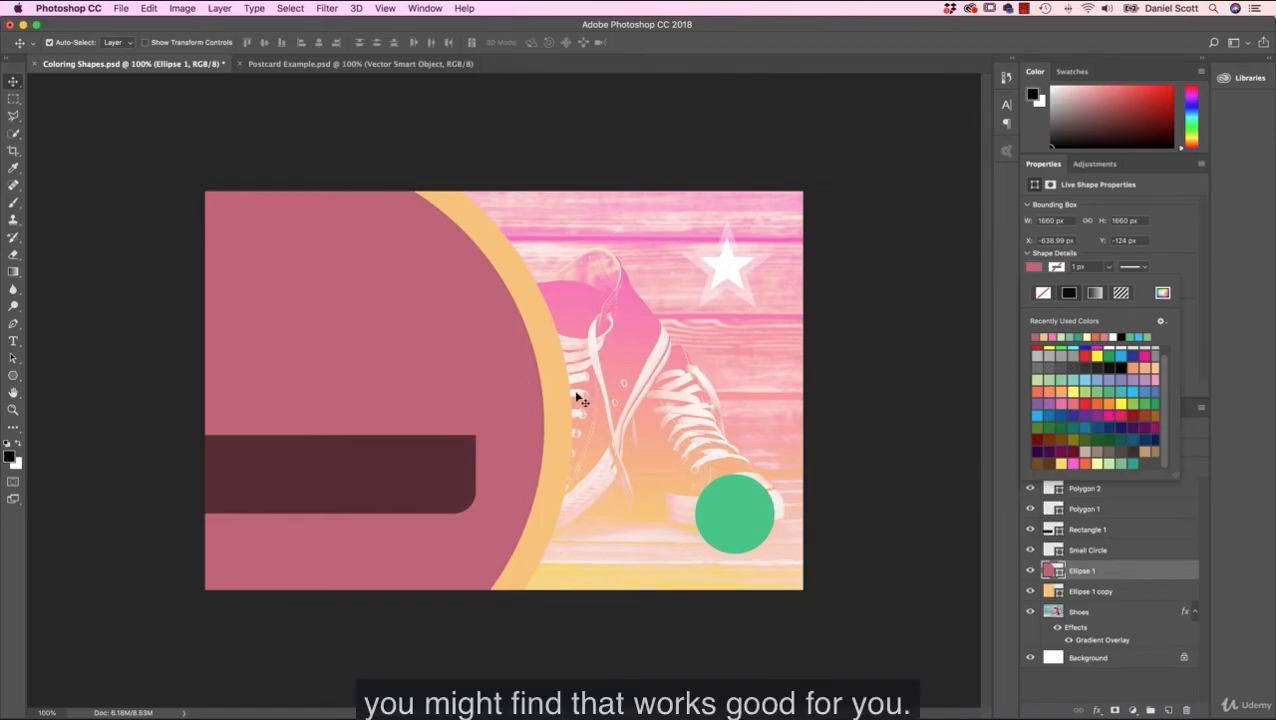
# Step: Darken the orange fill of the Ellipse 1 copy shape to a muted tan with 57% saturation and 77% brightness
pyautogui.click(1092, 592)
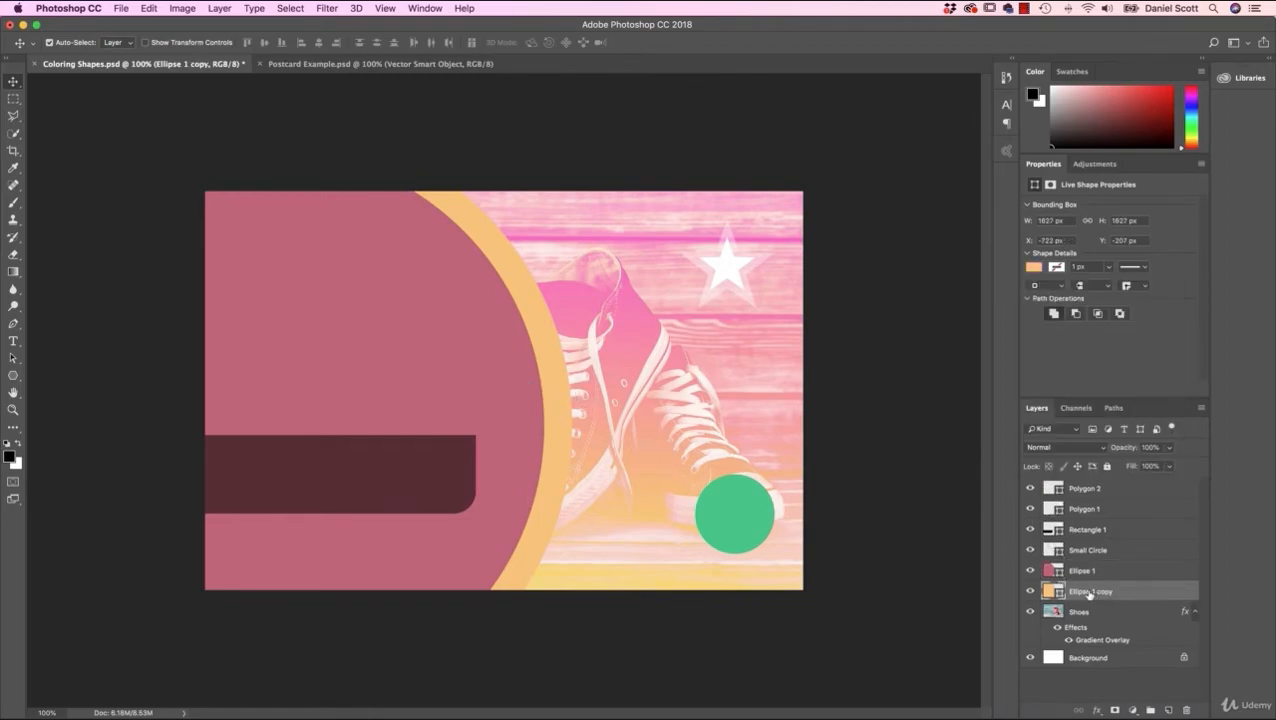
pyautogui.click(1033, 268)
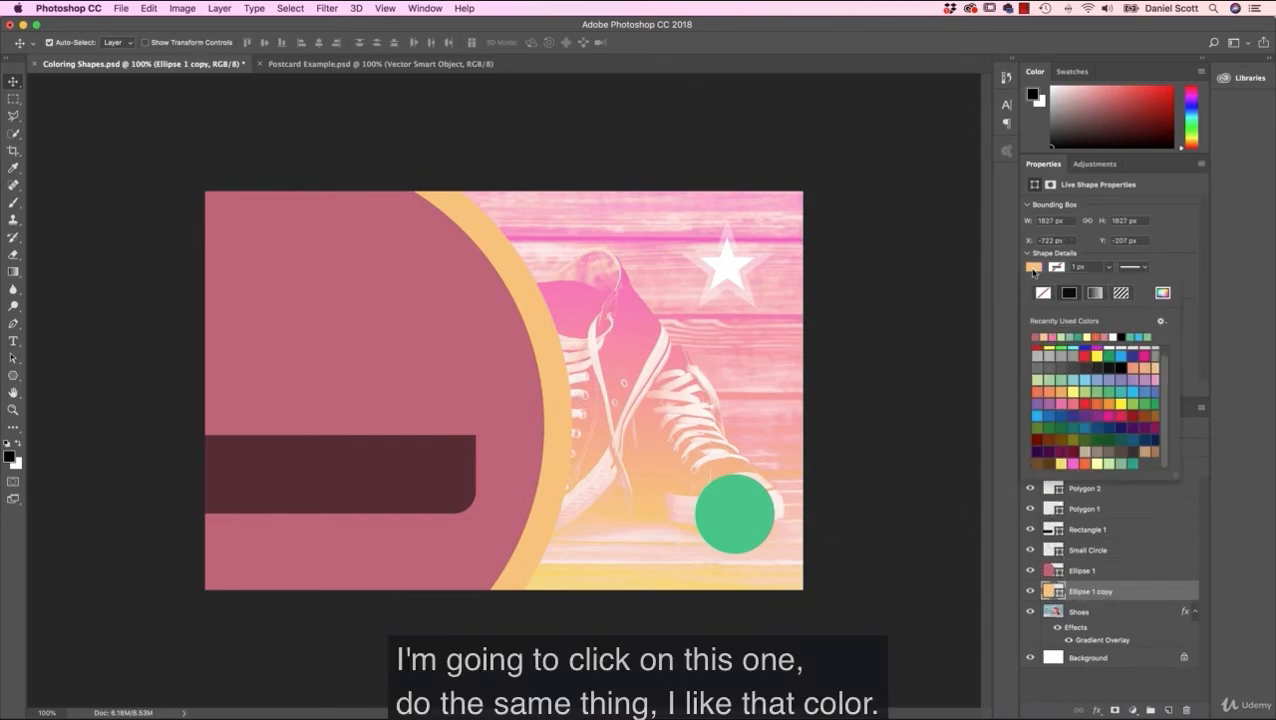
pyautogui.click(1162, 292)
pyautogui.moveTo(996, 465); pyautogui.dragTo(1002, 499)
pyautogui.press('Return')
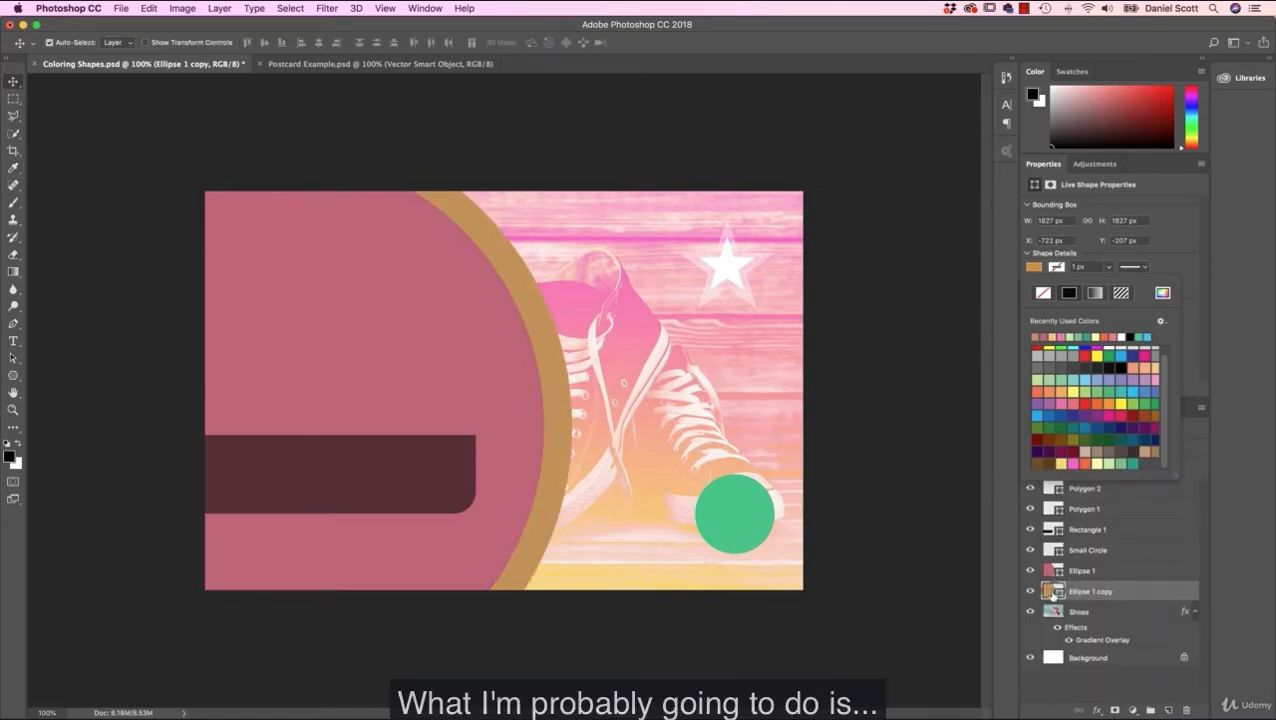
pyautogui.click(1058, 594)
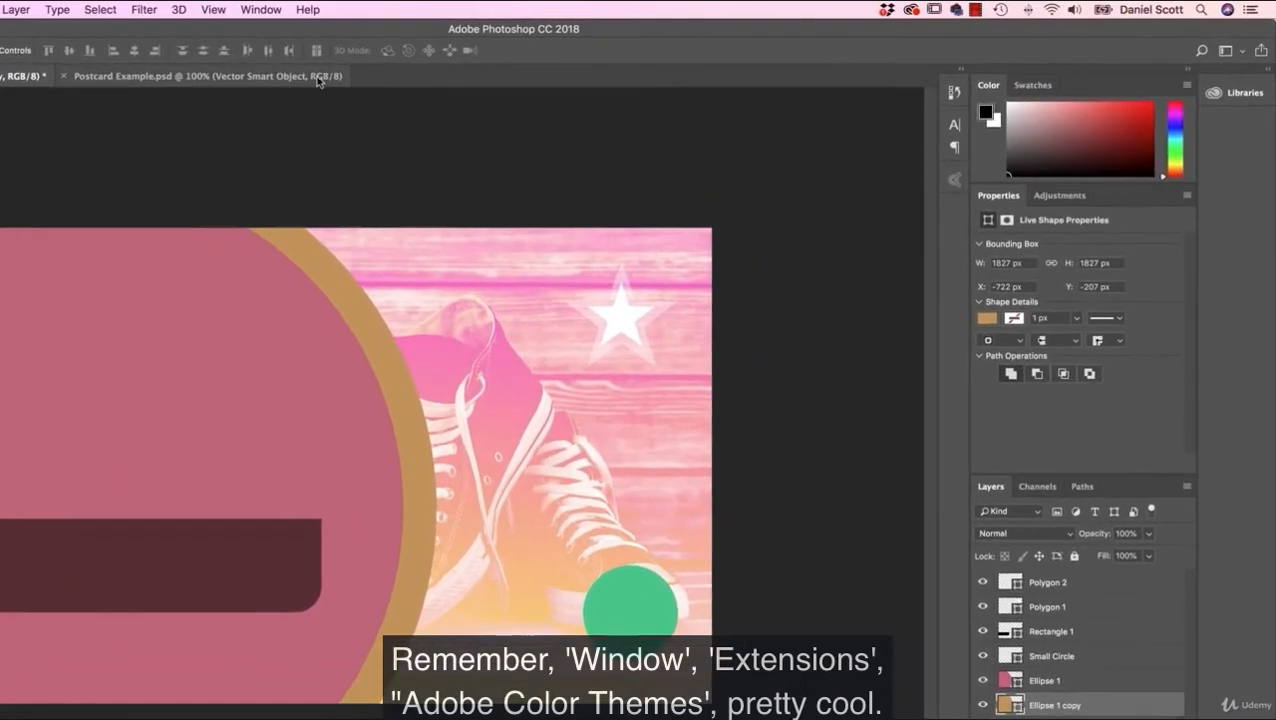
pyautogui.click(264, 12)
pyautogui.moveTo(284, 86)
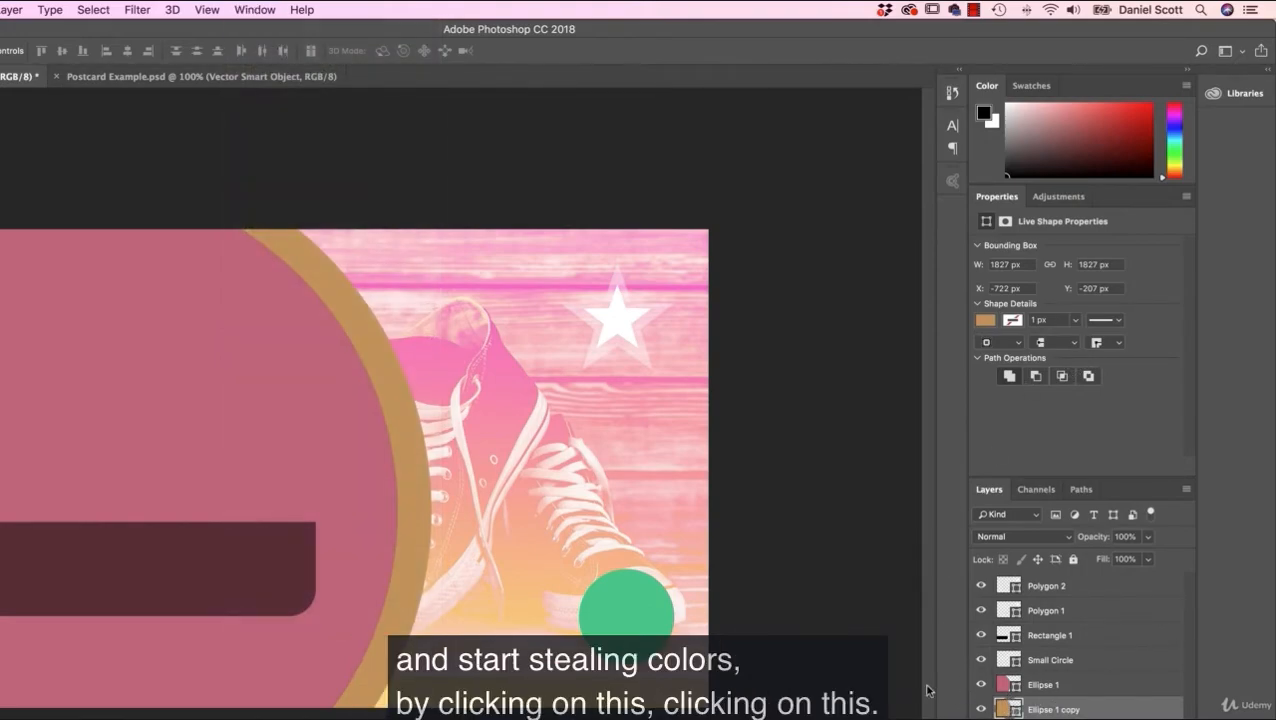
pyautogui.click(986, 321)
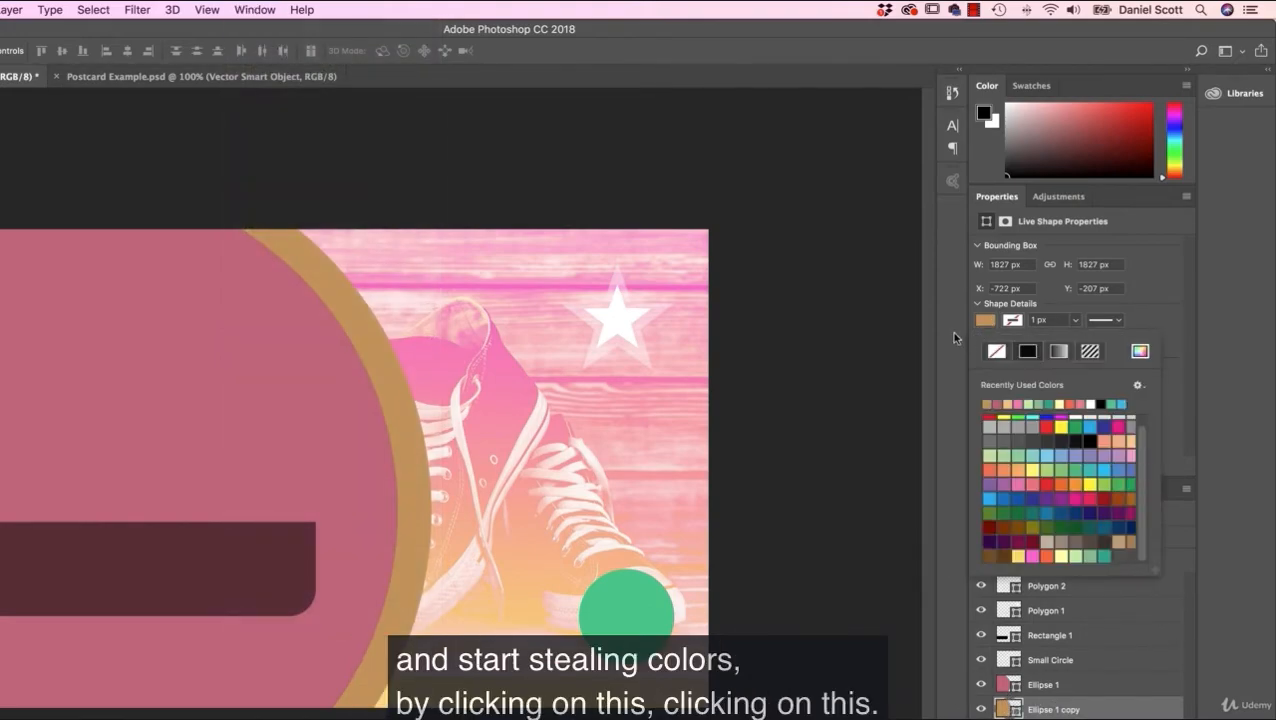
pyautogui.click(1140, 352)
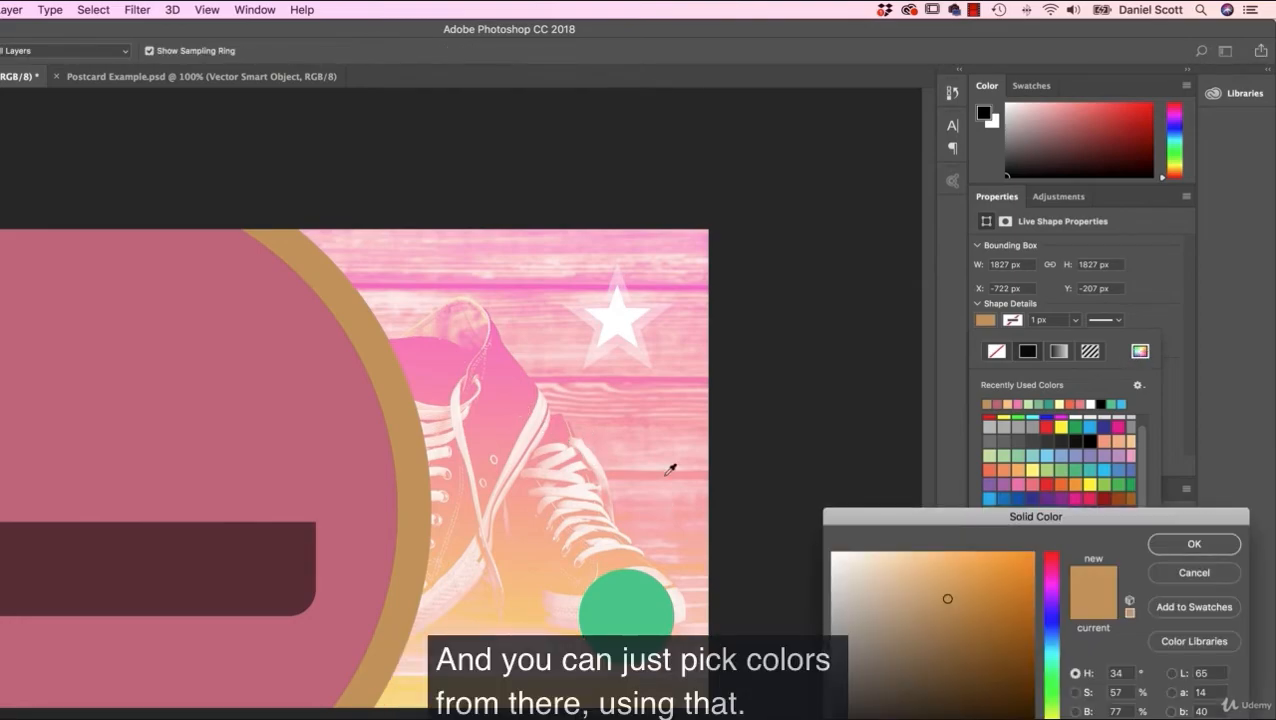
pyautogui.click(1178, 577)
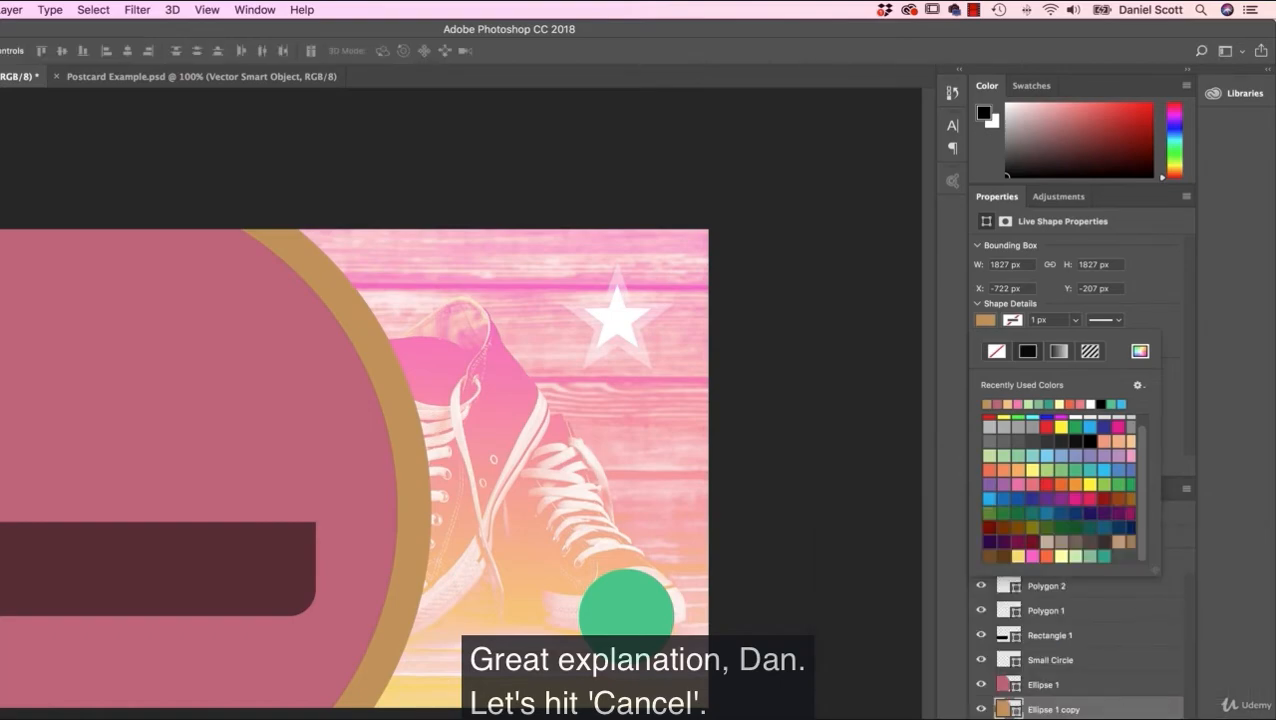
pyautogui.click(1156, 299)
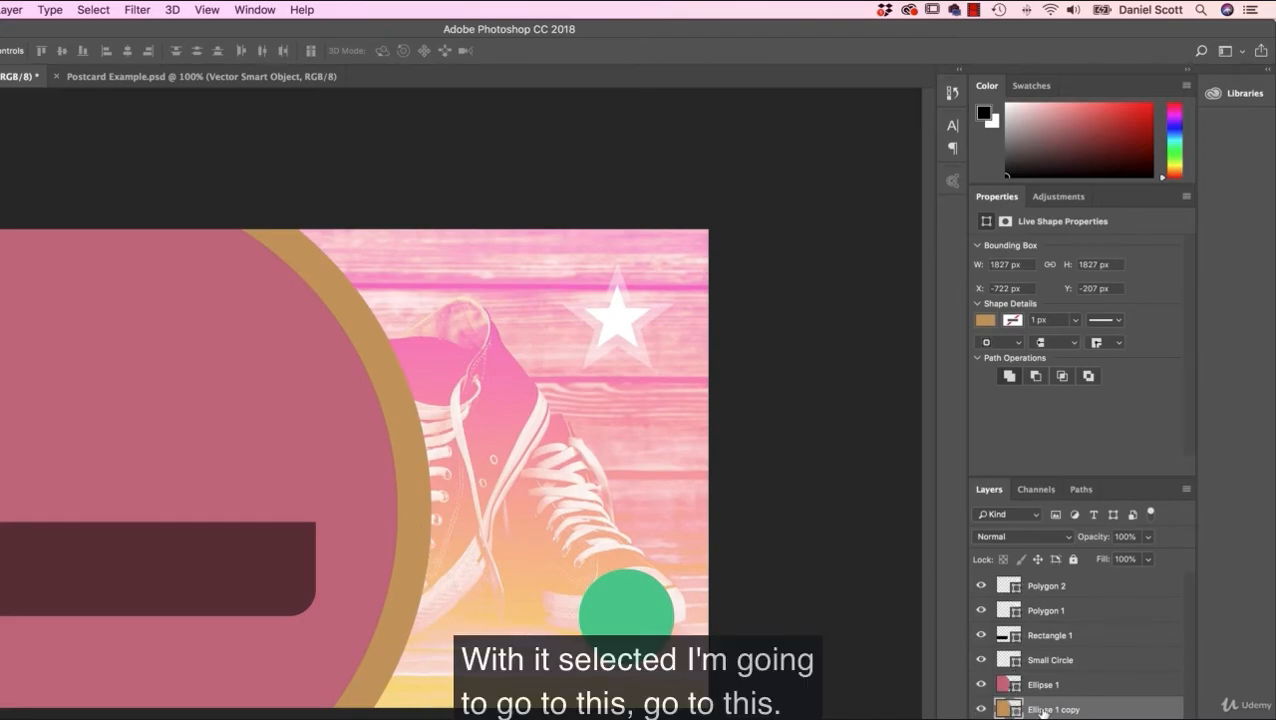
# Step: Fill the Ellipse 1 copy shape with the dusty pink sampled from the large Ellipse 1 circle
pyautogui.click(985, 320)
pyautogui.click(1140, 351)
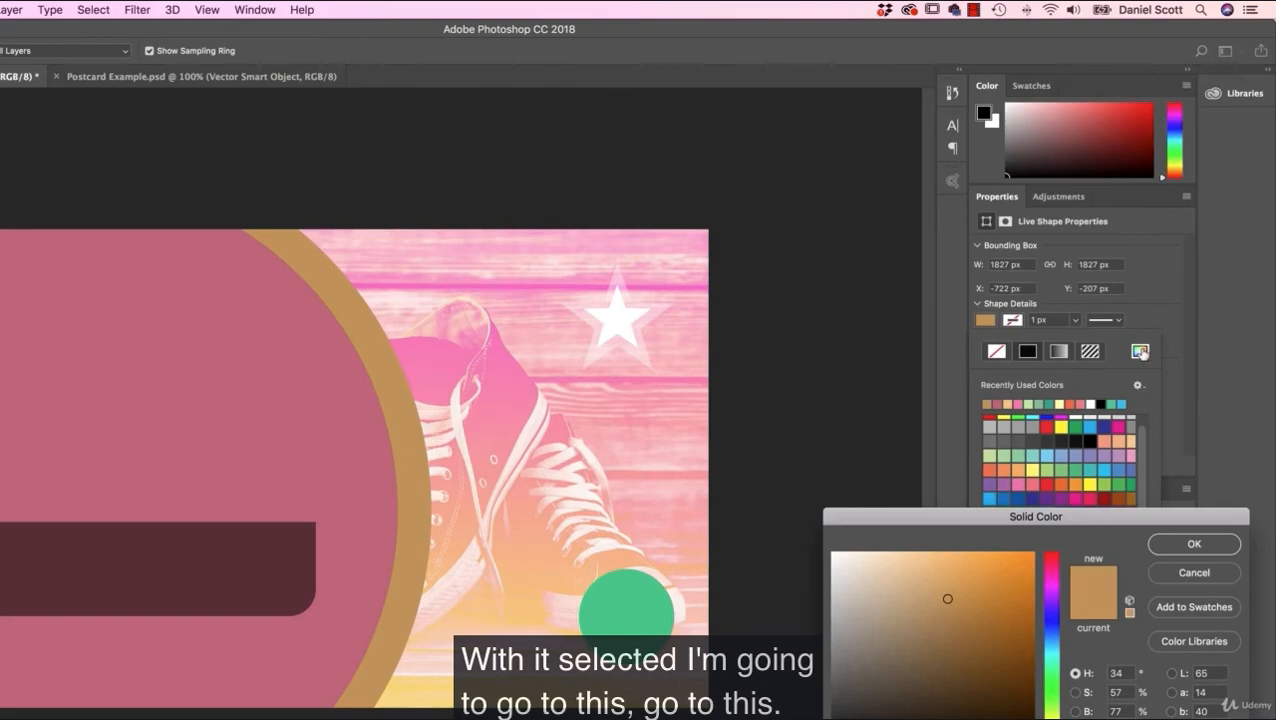
pyautogui.click(176, 357)
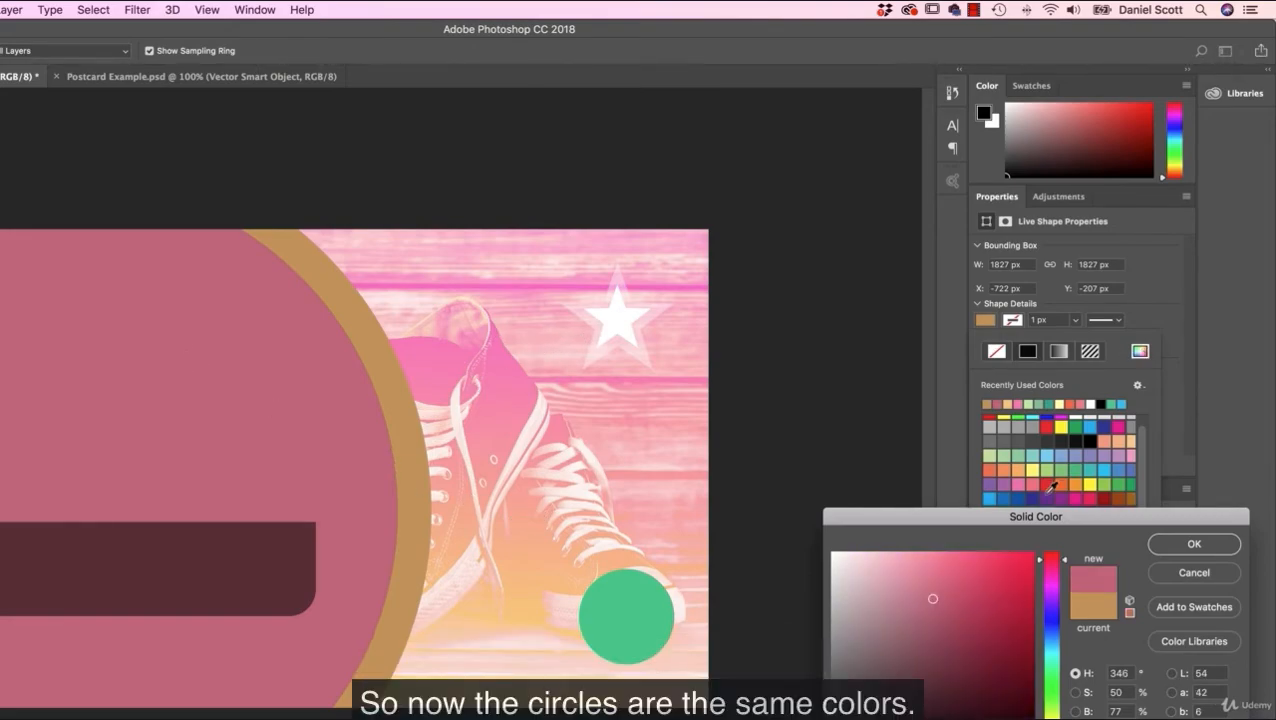
pyautogui.click(1183, 546)
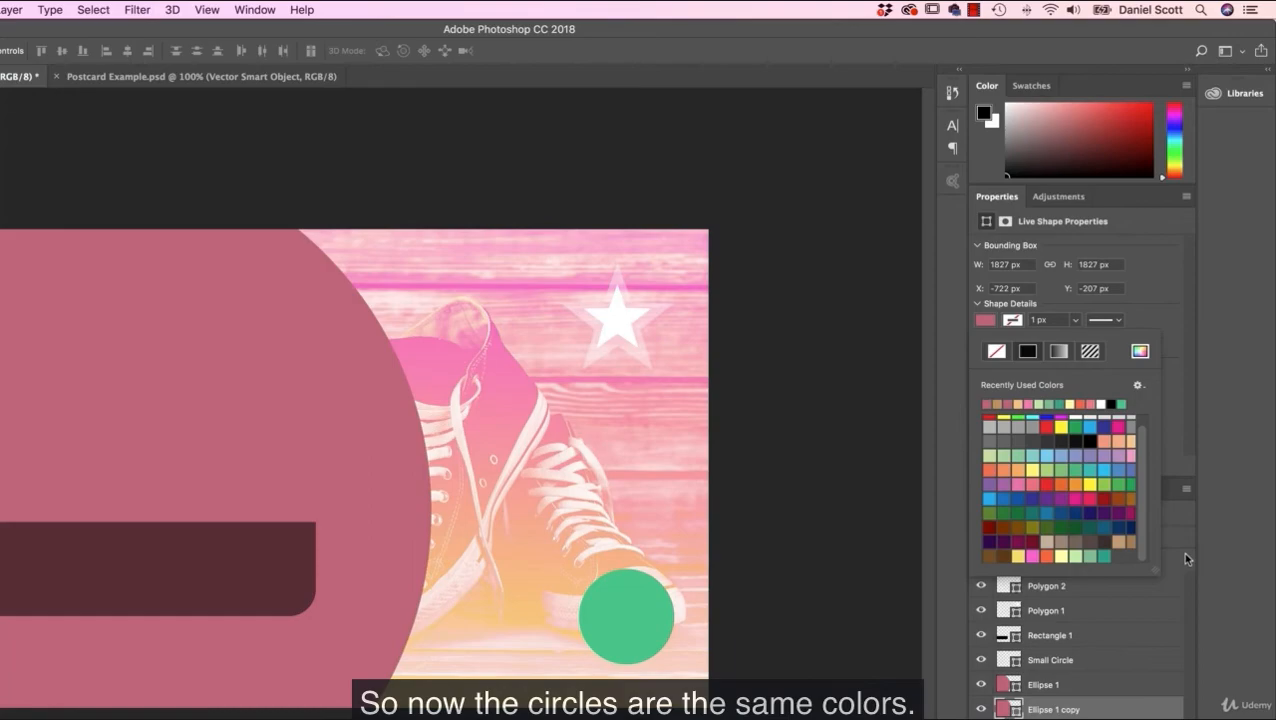
# Step: Fill the Ellipse 1 shape with the green sampled from the small circle over the shoes (#2cc784)
pyautogui.click(1037, 687)
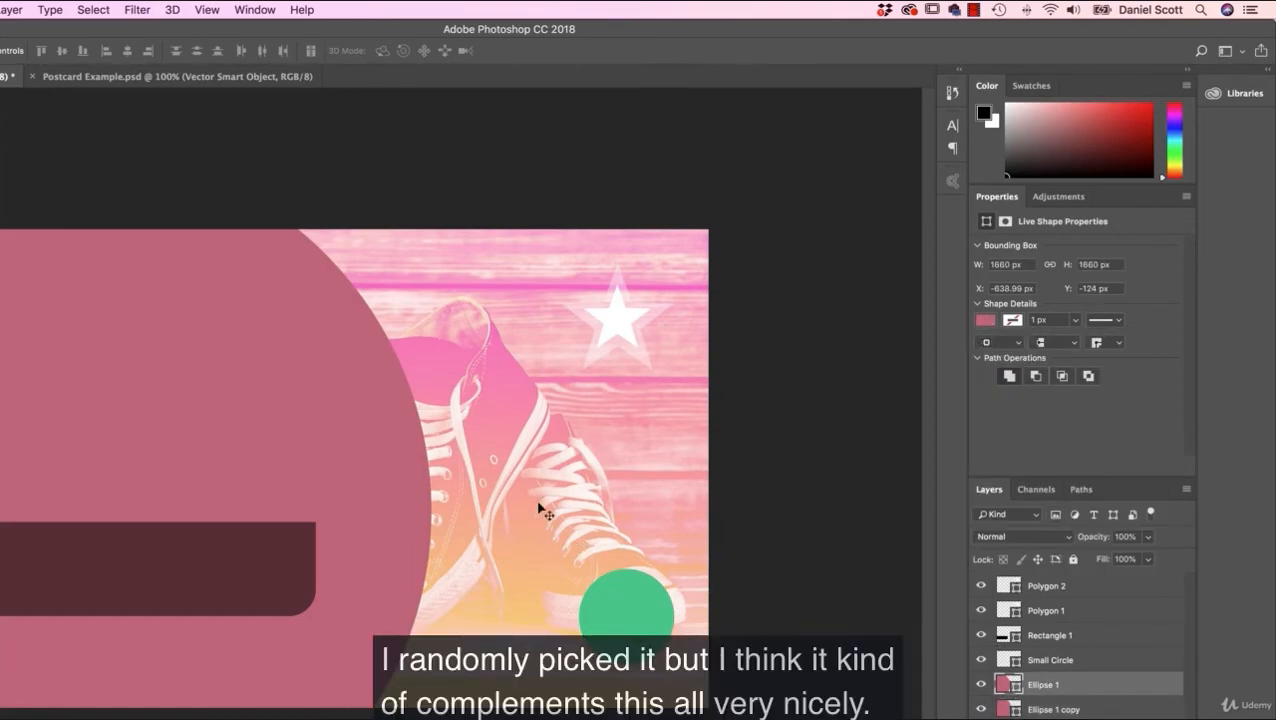
pyautogui.click(985, 320)
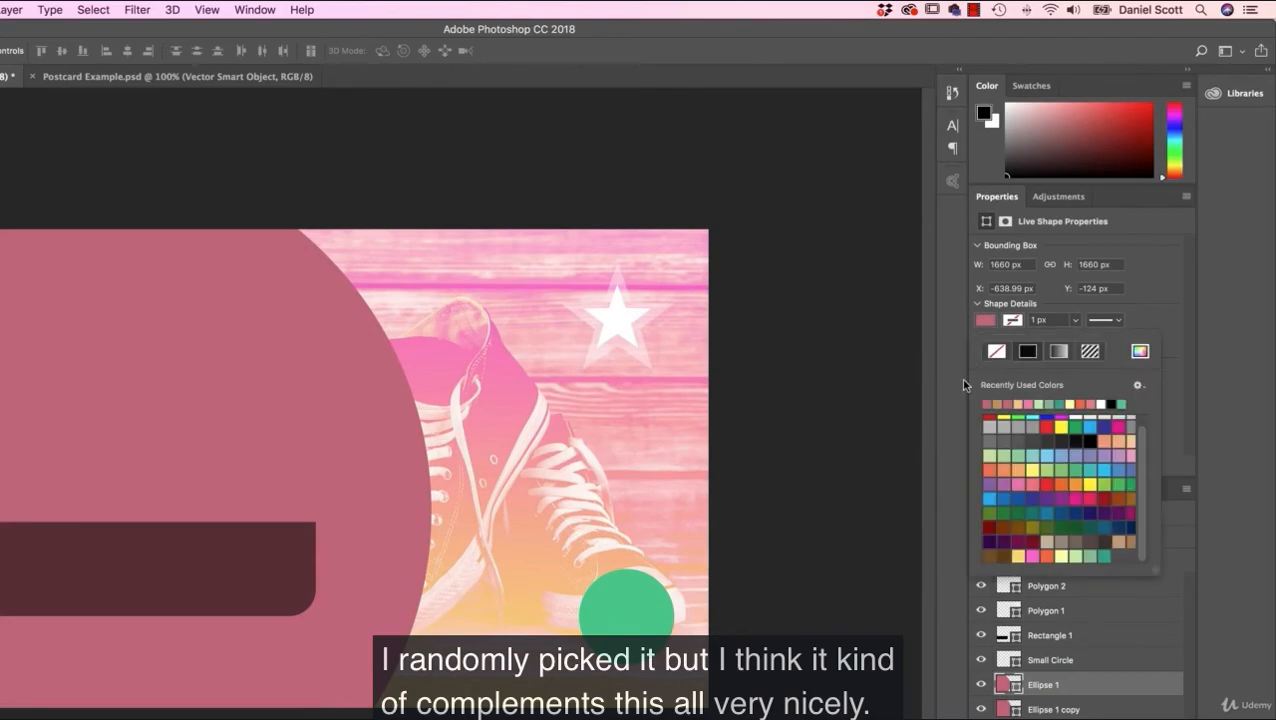
pyautogui.click(1140, 351)
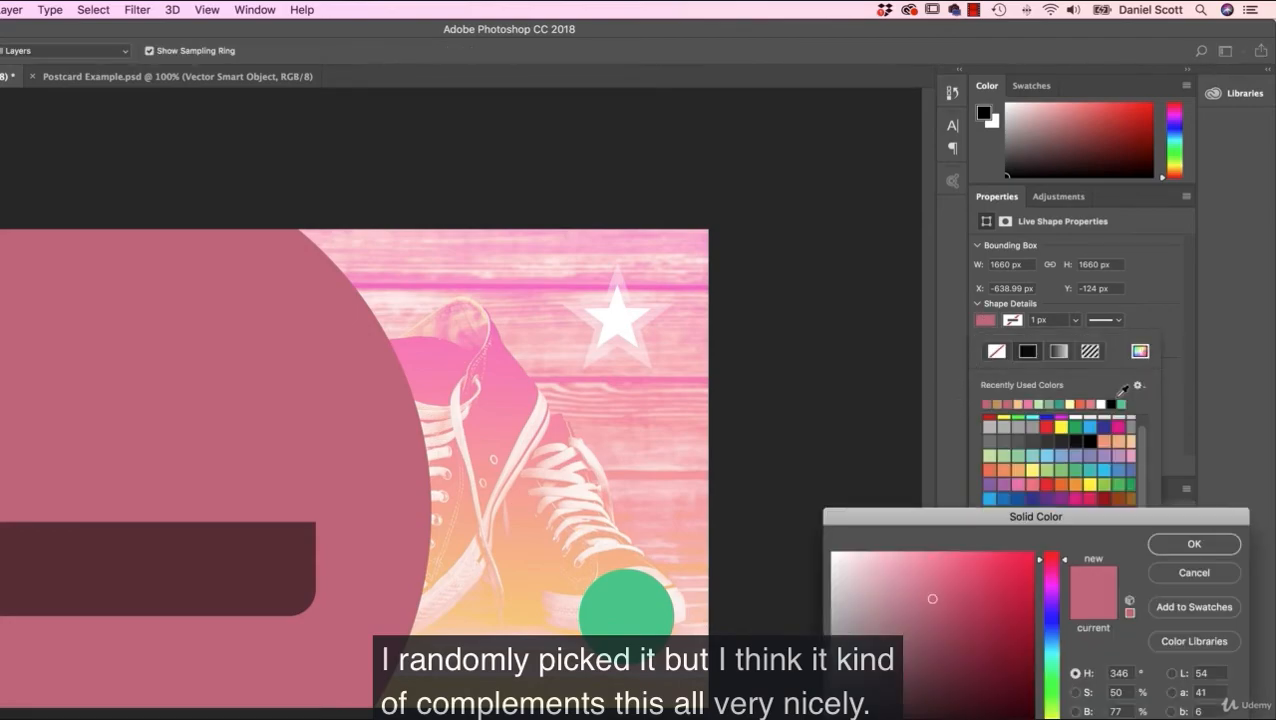
pyautogui.click(618, 606)
pyautogui.click(1212, 545)
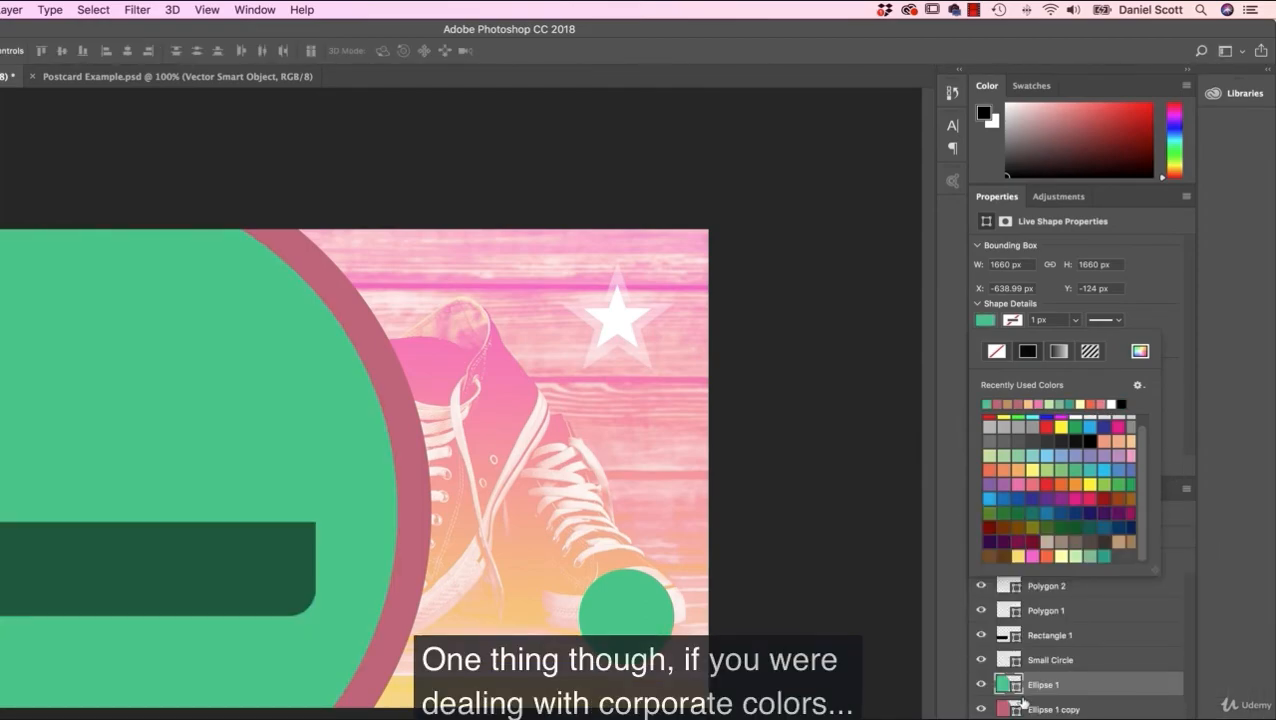
pyautogui.click(1140, 352)
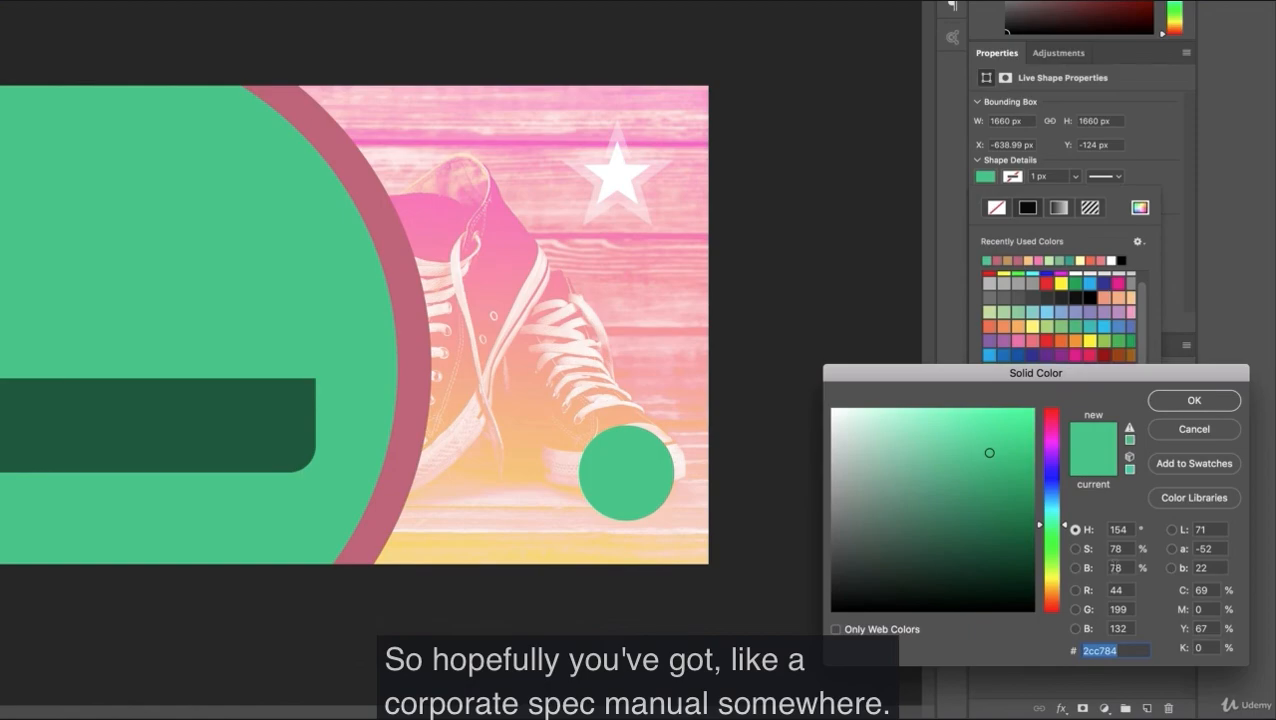
pyautogui.moveTo(1142, 373); pyautogui.dragTo(1035, 207)
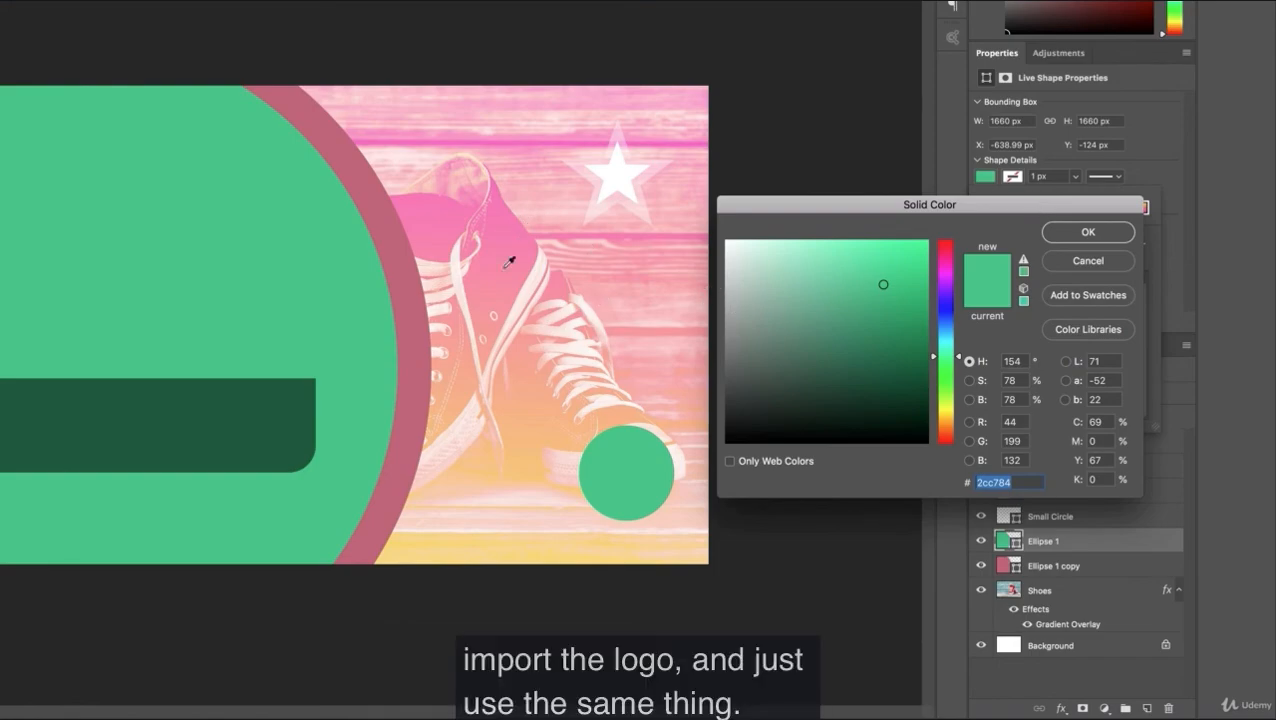
pyautogui.click(606, 182)
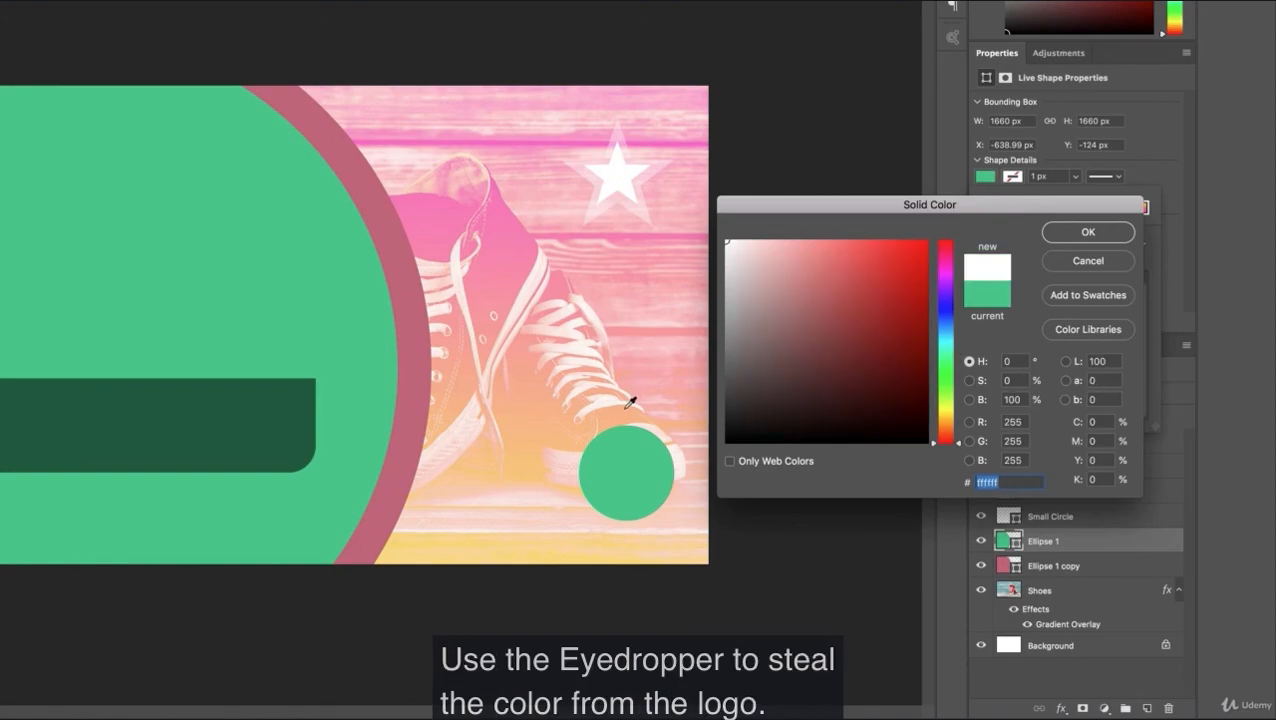
pyautogui.click(632, 445)
pyautogui.click(558, 288)
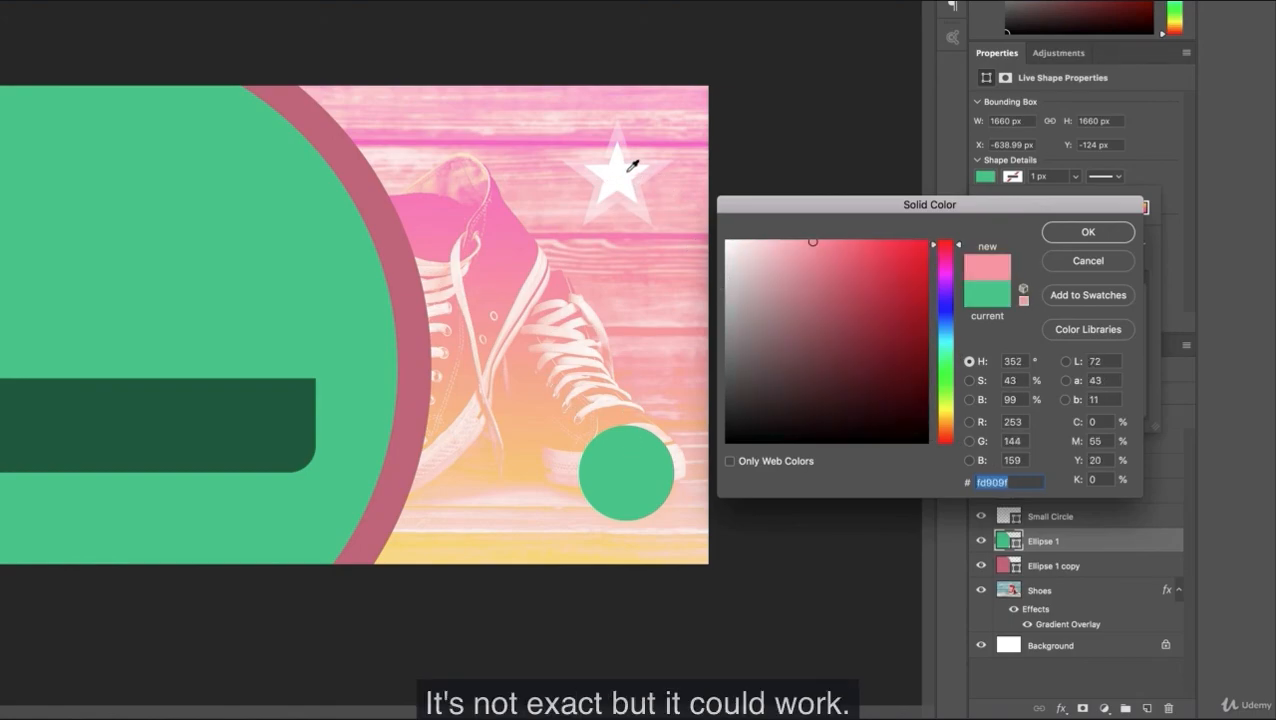
pyautogui.click(628, 171)
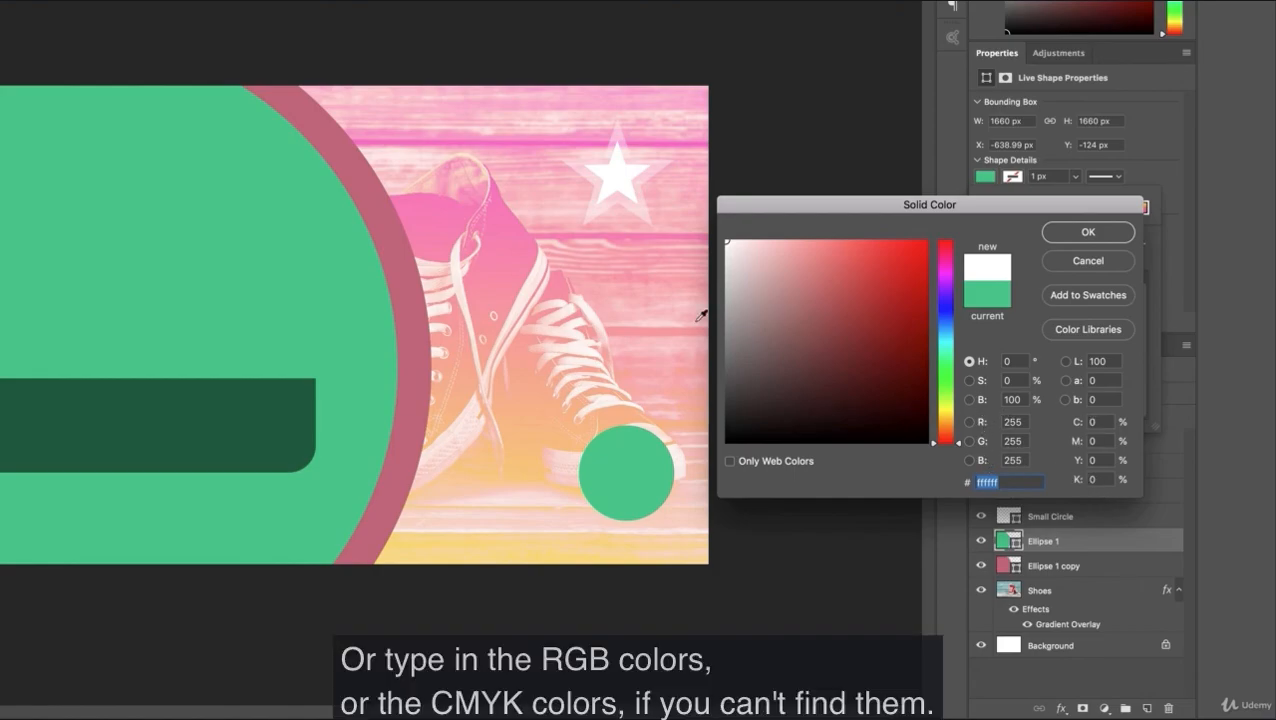
pyautogui.click(1099, 263)
pyautogui.click(1166, 176)
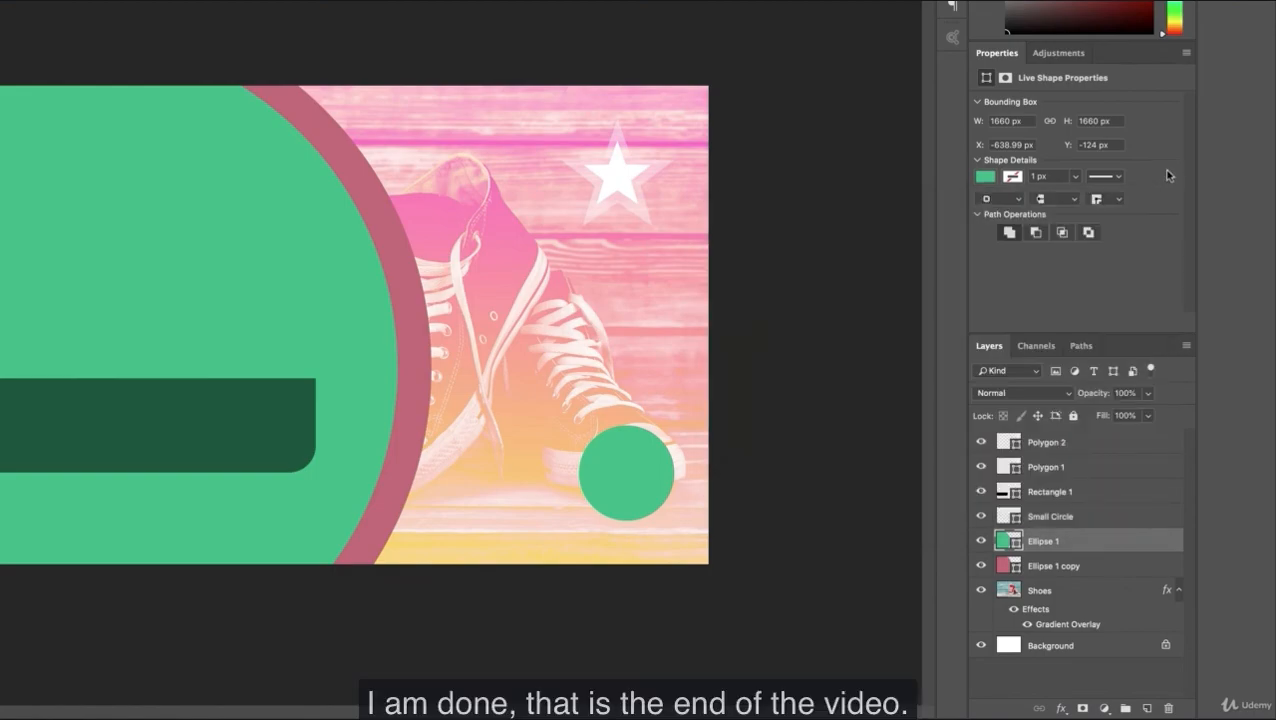